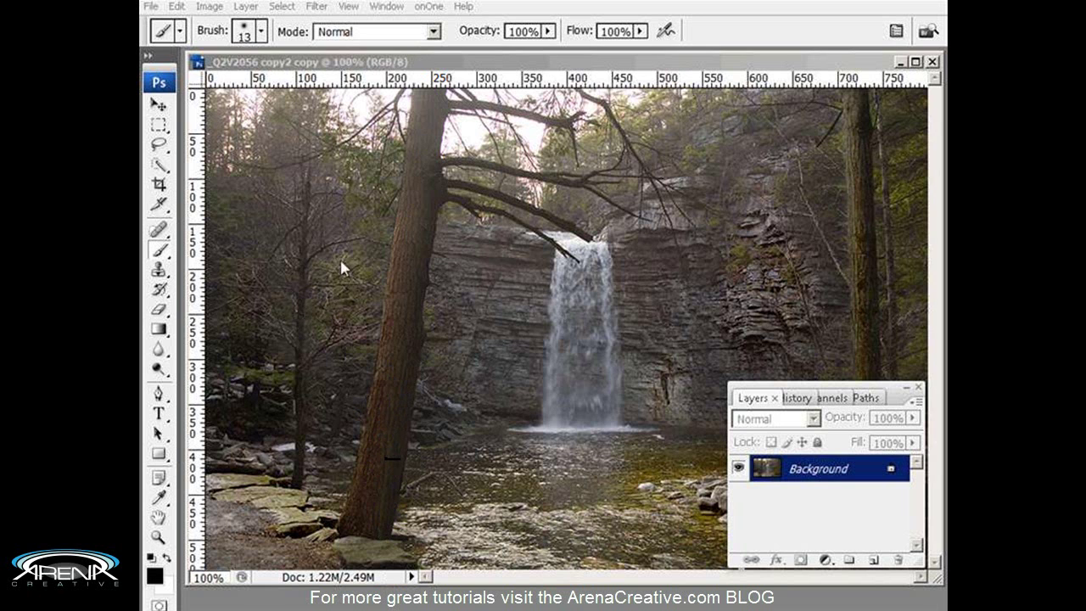
Step: Put the waterfall photo into Quick Mask mode
{"action": "left_click", "coordinate": [246, 61]}
{"action": "key", "text": "q"}
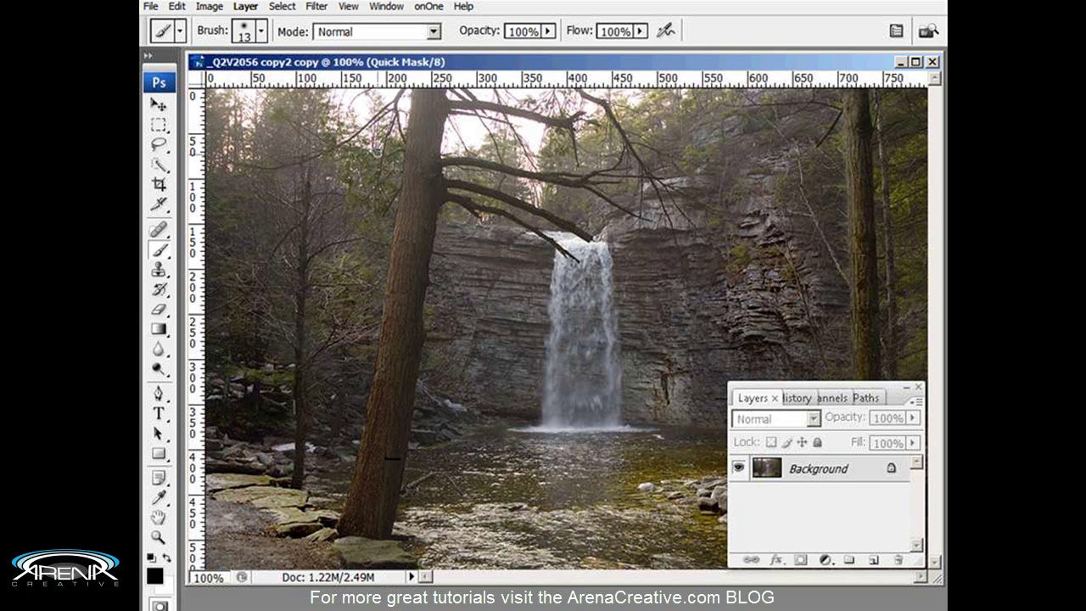
Step: Set the brush to a 52 px master diameter and 50% hardness
{"action": "left_click", "coordinate": [261, 31]}
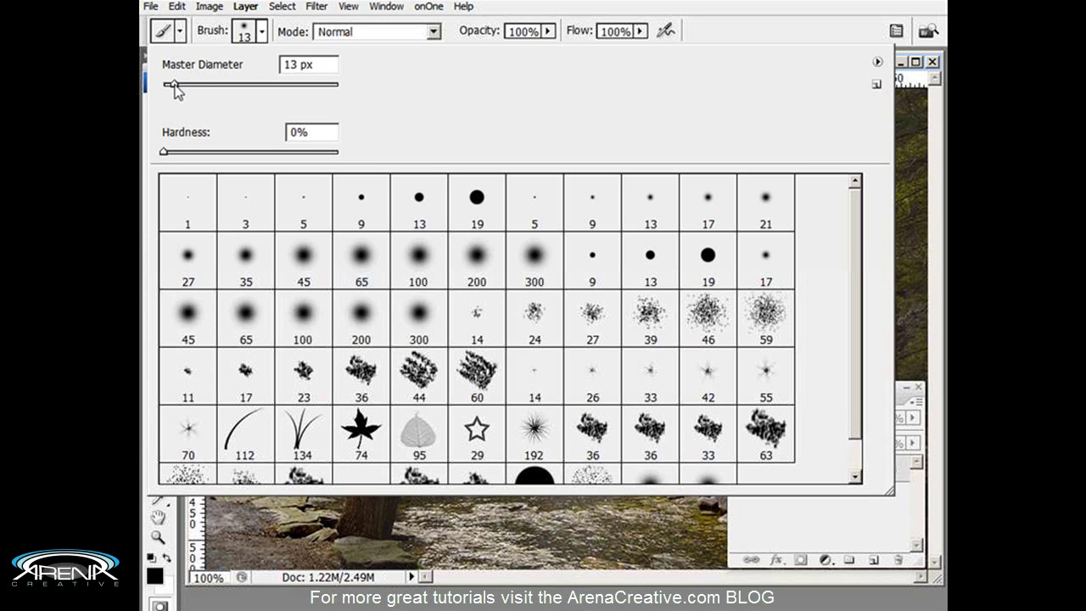
{"action": "left_click_drag", "start_coordinate": [175, 89], "coordinate": [197, 89]}
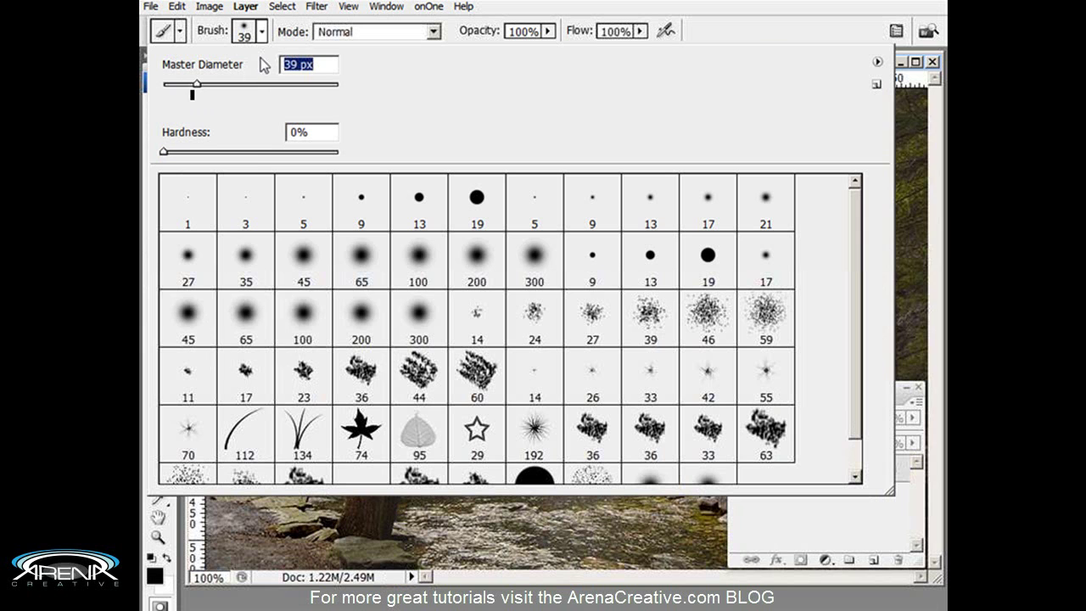
{"action": "left_click_drag", "start_coordinate": [197, 85], "coordinate": [208, 85]}
{"action": "key", "text": "Return"}
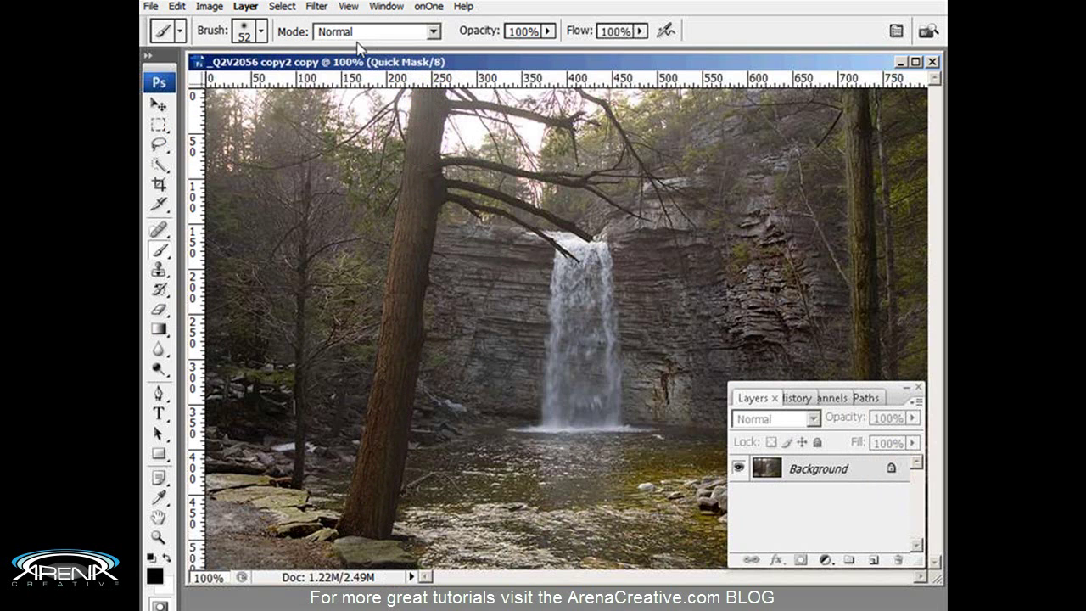
{"action": "left_click", "coordinate": [263, 31]}
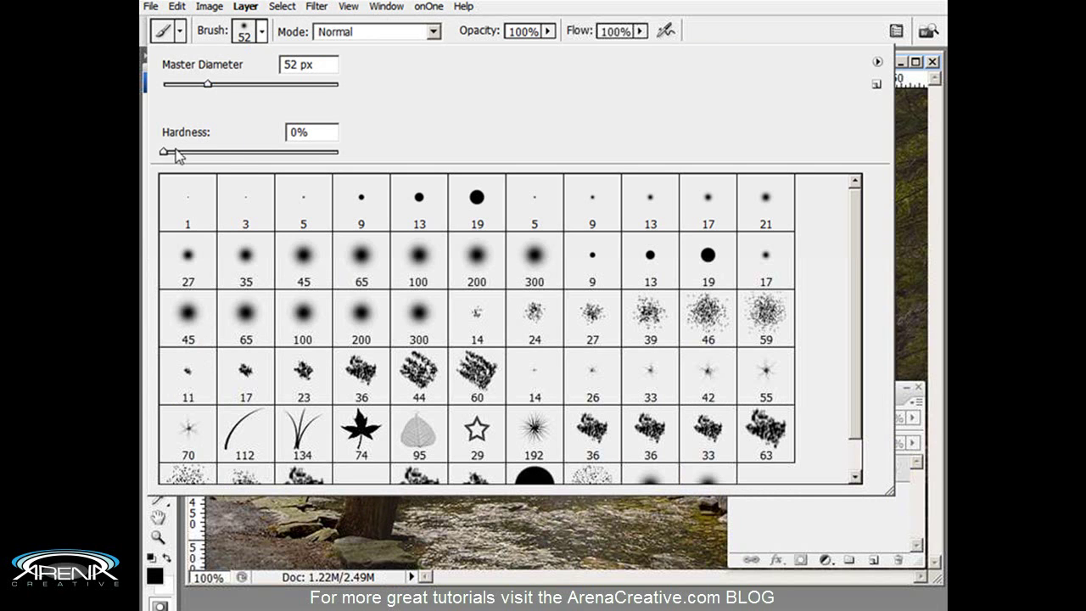
{"action": "left_click_drag", "start_coordinate": [162, 153], "coordinate": [250, 152]}
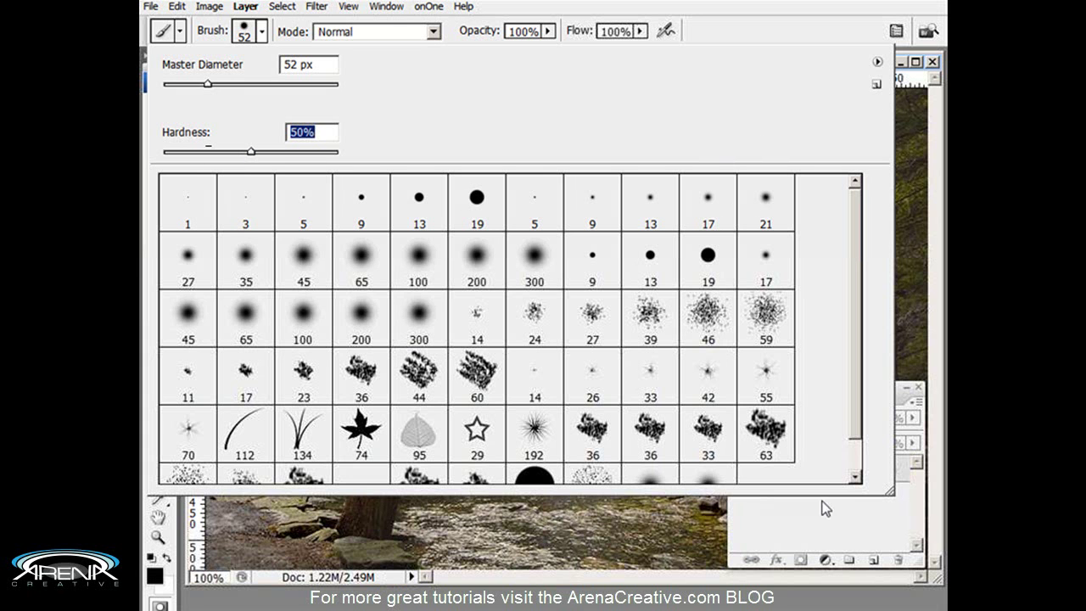
{"action": "left_click", "coordinate": [812, 528]}
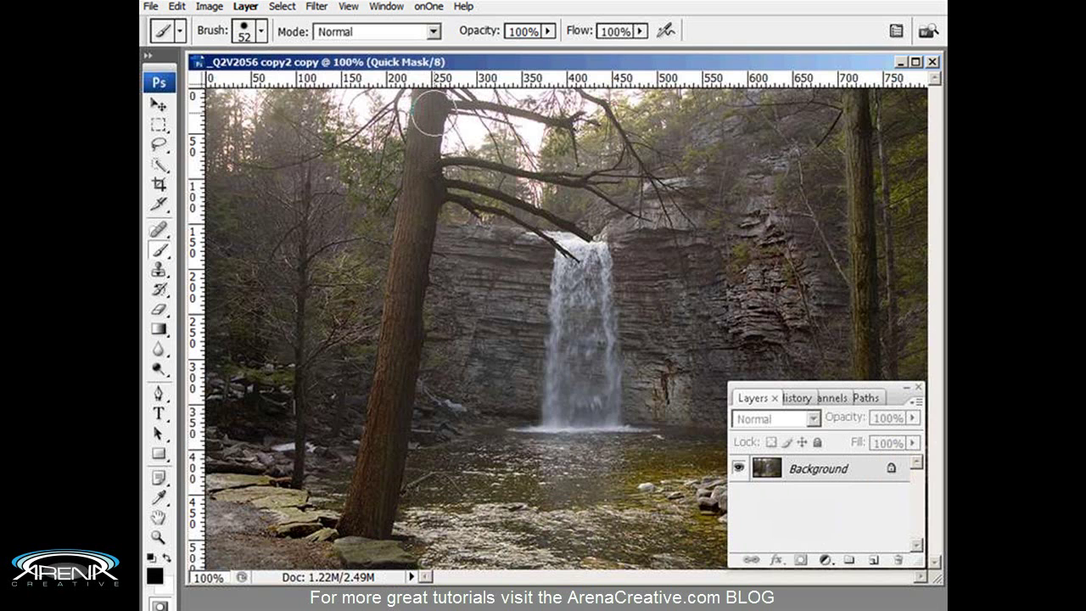
Step: With a 35 px brush, paint the leaning tree trunk red and exit Quick Mask
{"action": "key", "text": "bracketleft"}
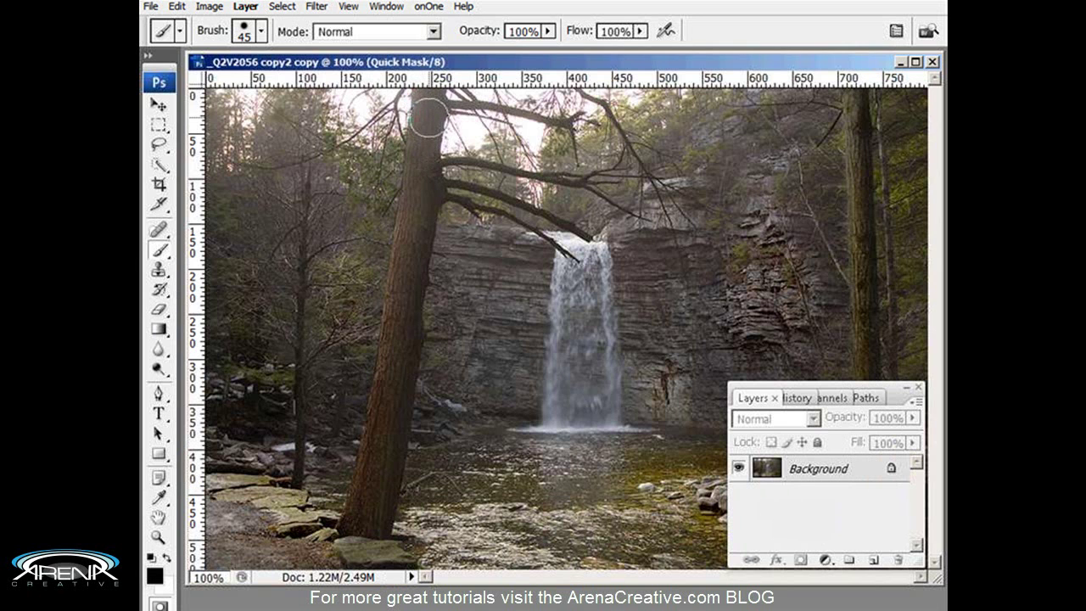
{"action": "key", "text": "bracketleft"}
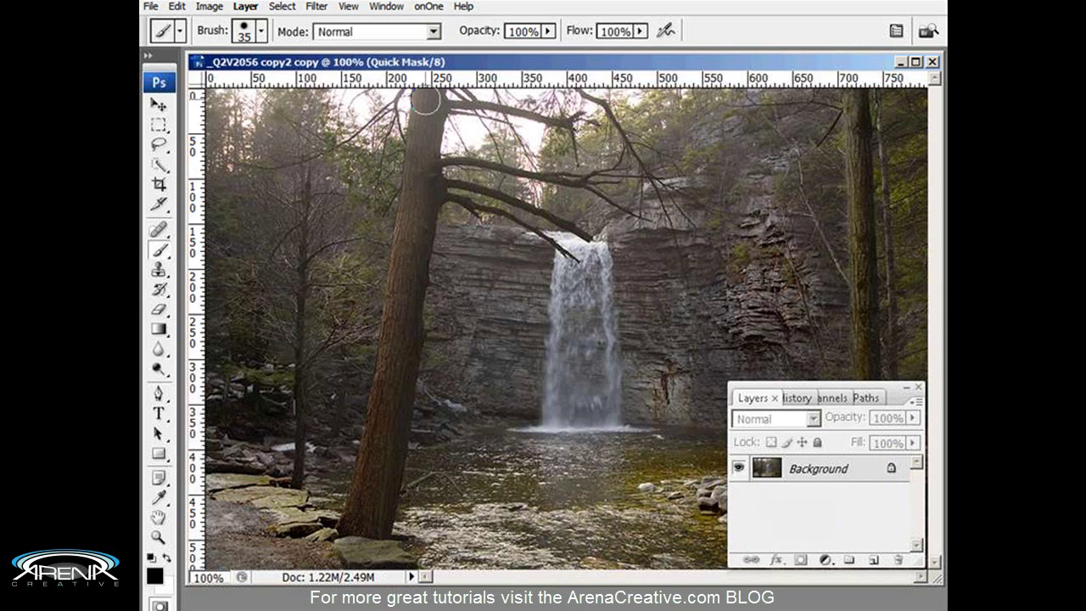
{"action": "mouse_move", "coordinate": [425, 101]}
{"action": "left_mouse_down"}
{"action": "mouse_move", "coordinate": [393, 388]}
{"action": "mouse_move", "coordinate": [354, 527]}
{"action": "left_mouse_up"}
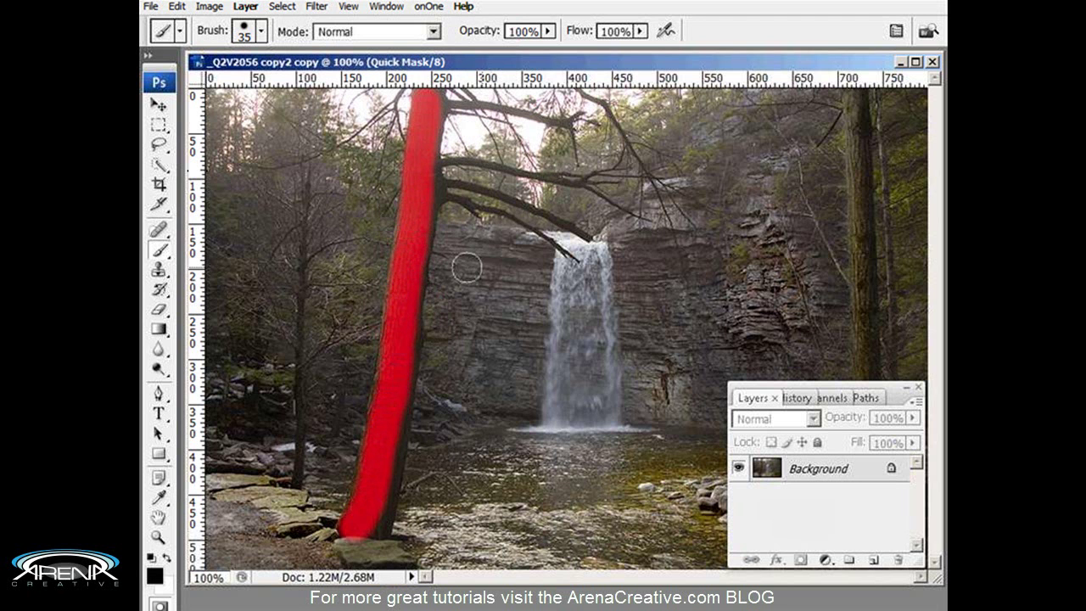
{"action": "key", "text": "q"}
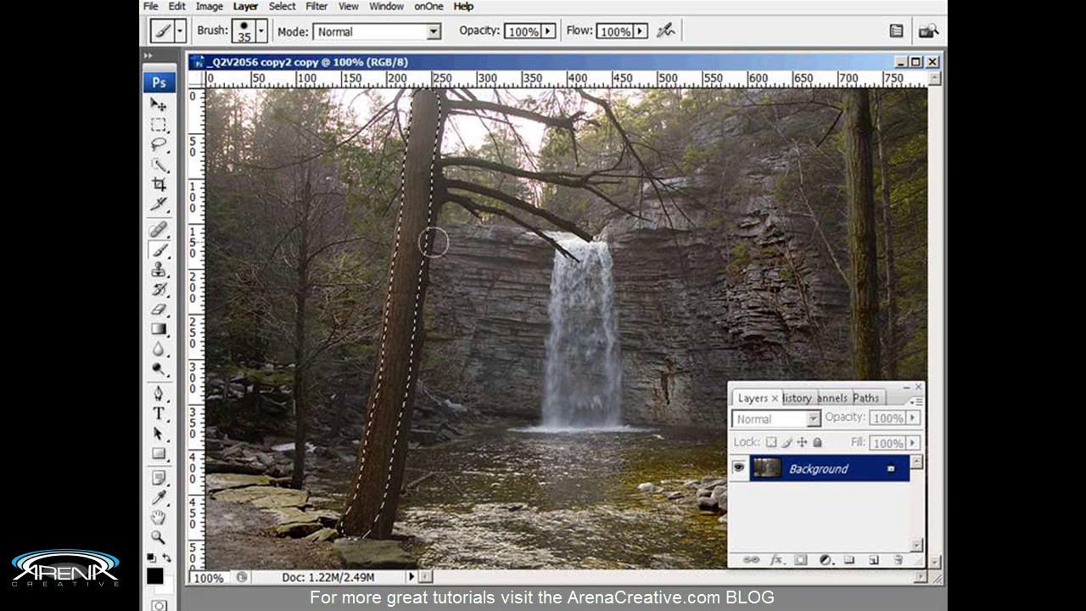
Step: Save the trunk selection as a channel named 'tree', then deselect
{"action": "left_click", "coordinate": [282, 7]}
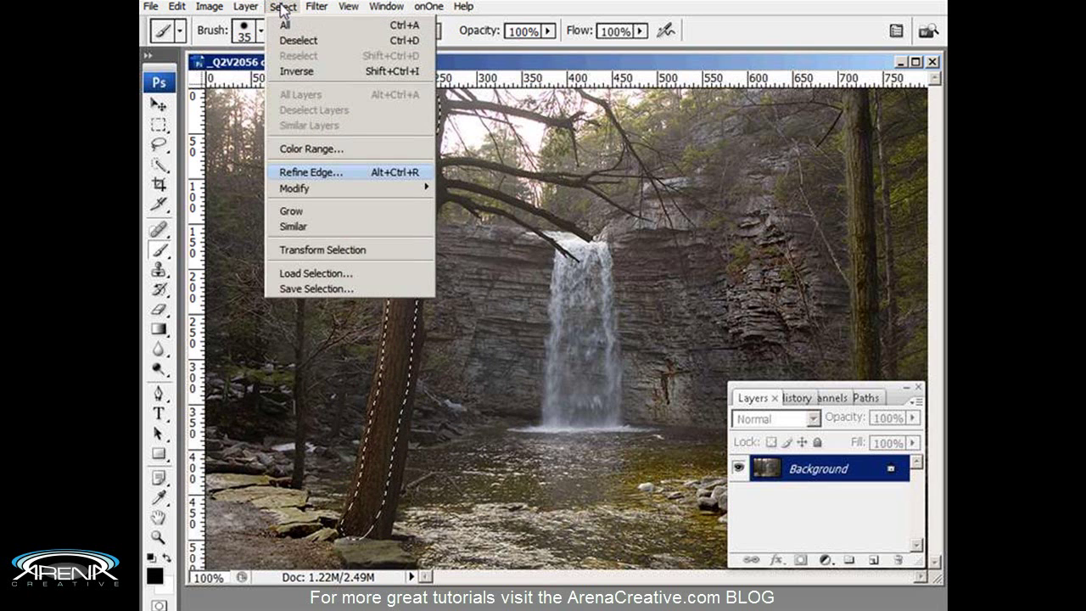
{"action": "left_click", "coordinate": [304, 289]}
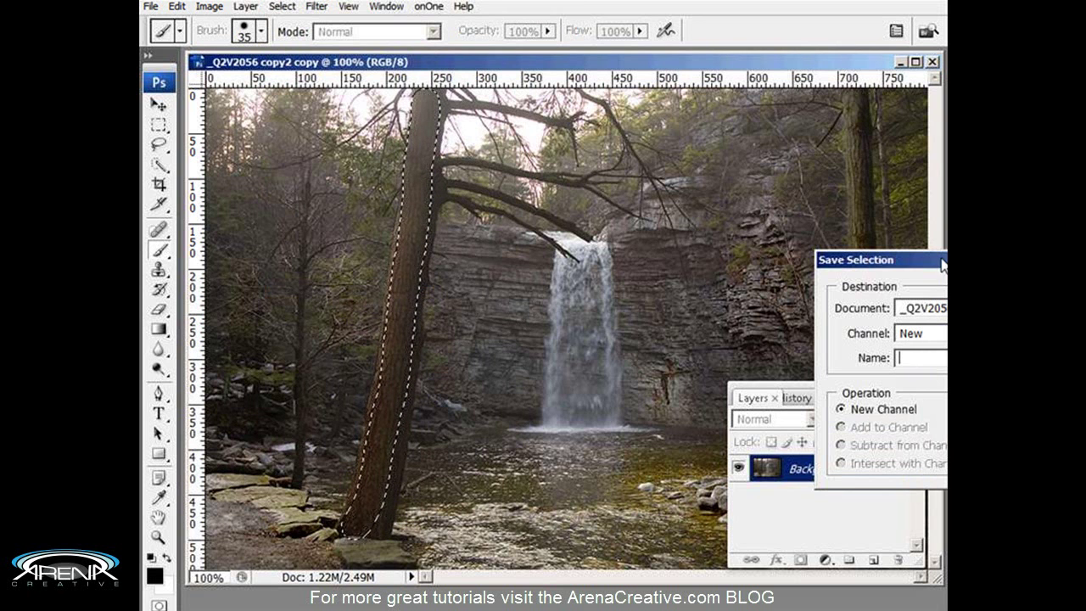
{"action": "left_click_drag", "start_coordinate": [941, 264], "coordinate": [592, 161]}
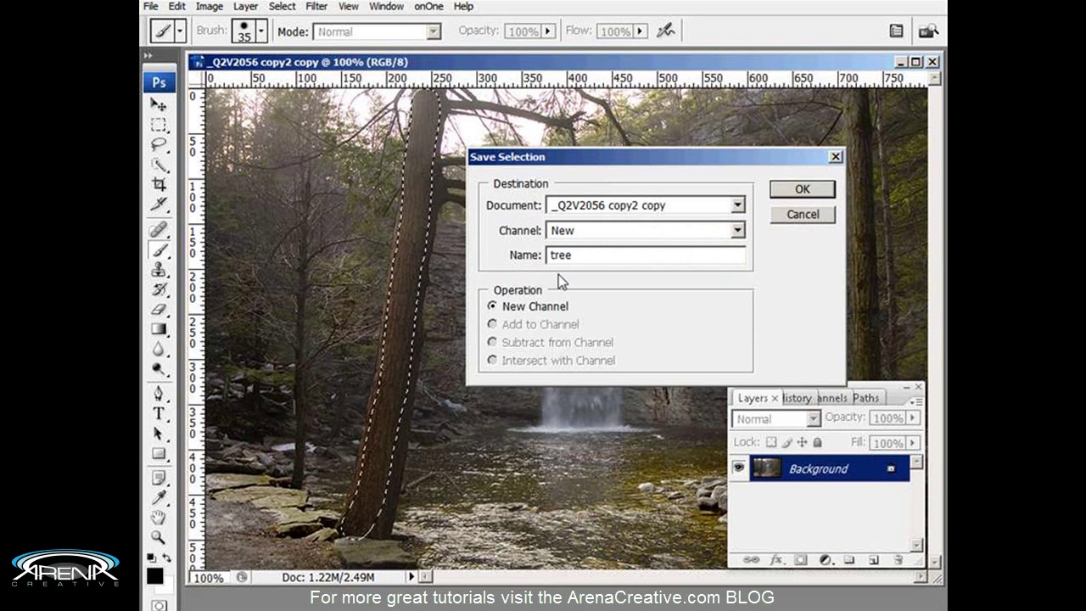
{"action": "left_click", "coordinate": [799, 189]}
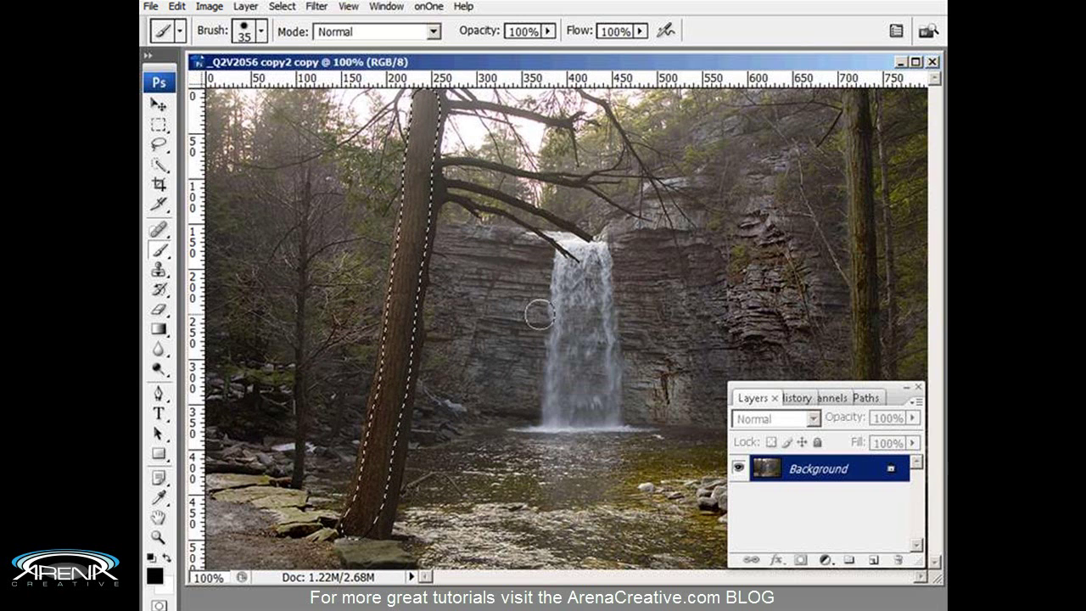
{"action": "key", "text": "ctrl+d"}
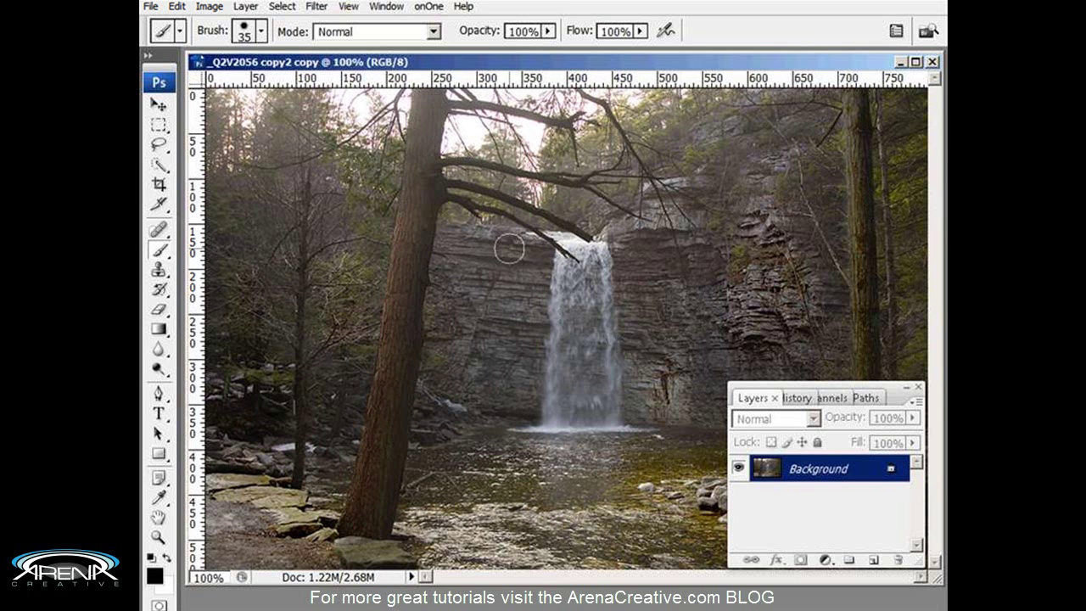
Step: Add a Levels adjustment layer, 'Levels 1', with default values
{"action": "left_click", "coordinate": [825, 561]}
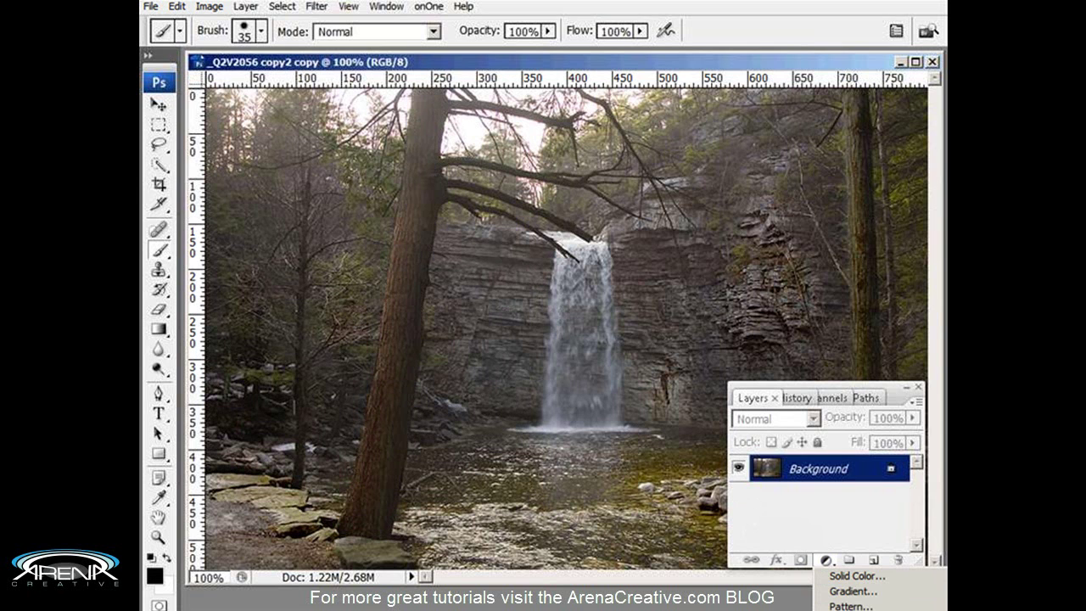
{"action": "left_click", "coordinate": [857, 610]}
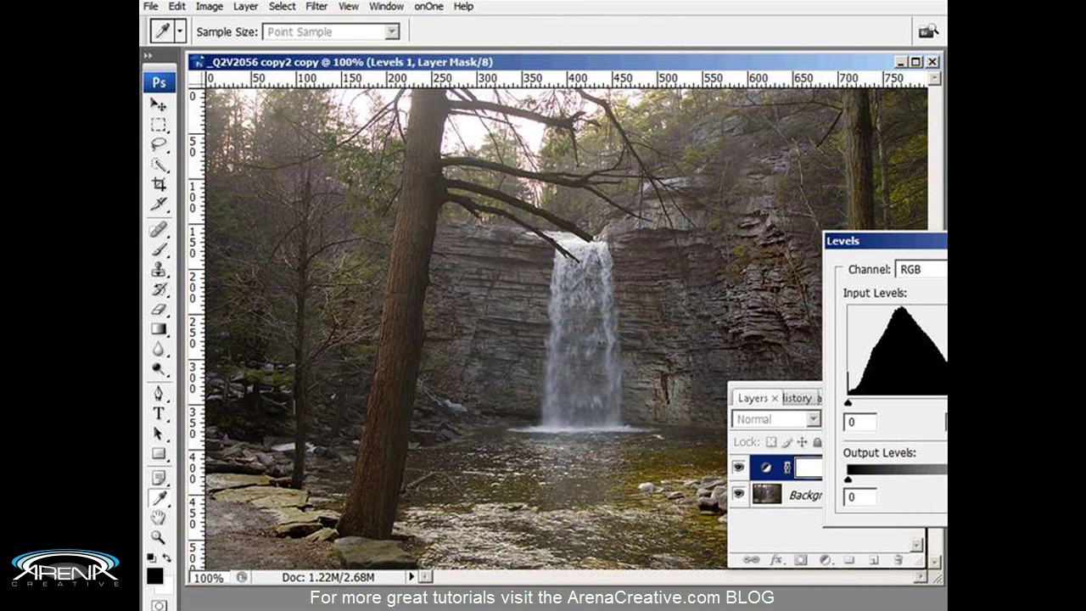
{"action": "left_click_drag", "start_coordinate": [1028, 255], "coordinate": [685, 128]}
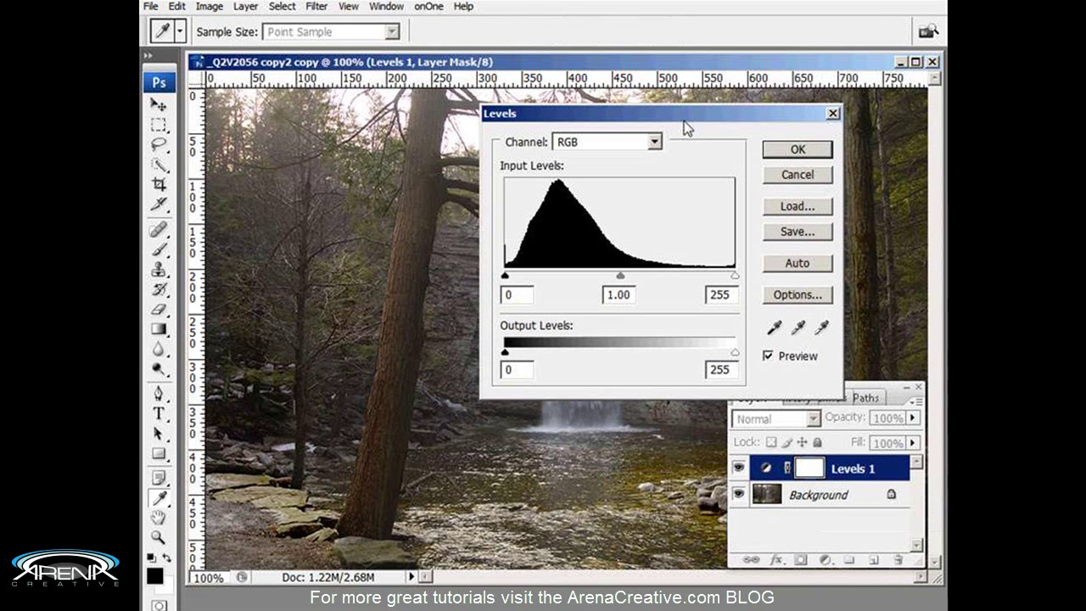
{"action": "left_click", "coordinate": [798, 149]}
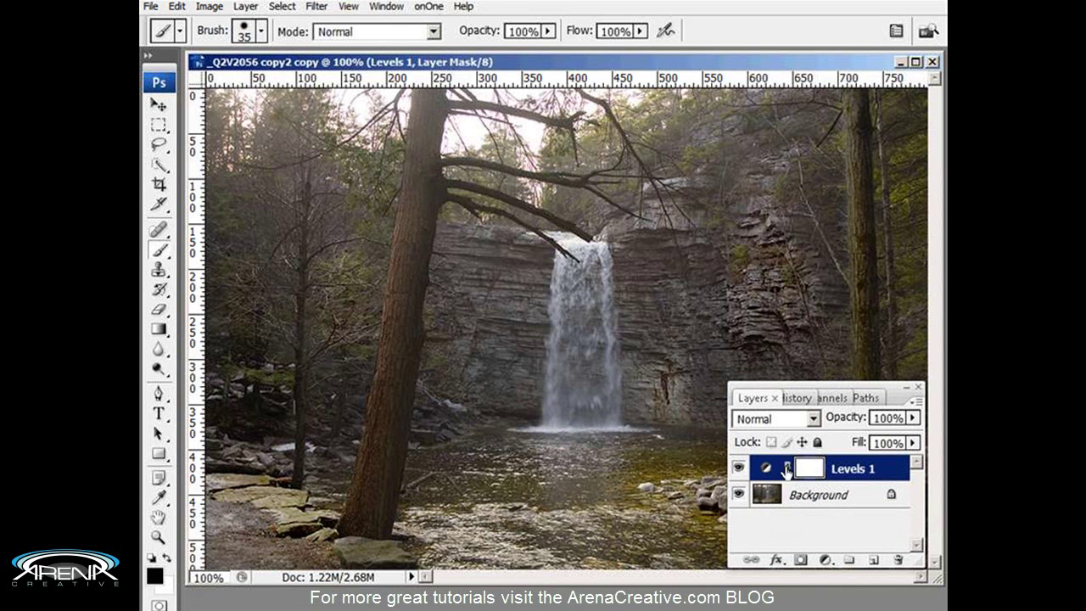
{"action": "mouse_move", "coordinate": [819, 476]}
{"action": "left_mouse_down"}
{"action": "mouse_move", "coordinate": [812, 483]}
{"action": "mouse_move", "coordinate": [802, 468]}
{"action": "mouse_move", "coordinate": [809, 476]}
{"action": "left_mouse_up"}
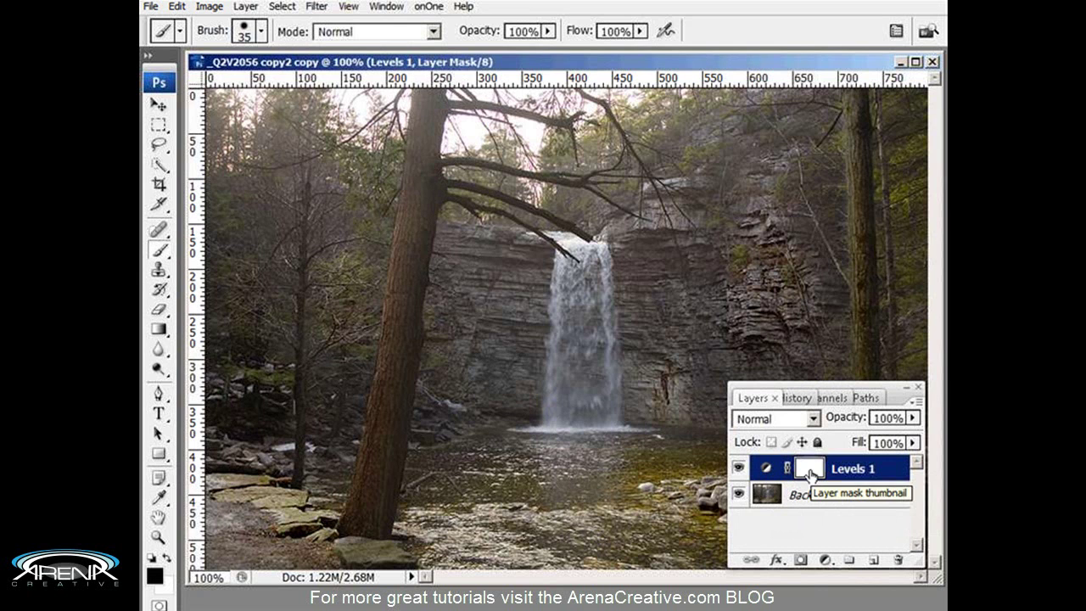
Step: Invert the Levels 1 mask to black, load the 'tree' channel selection, and make white foreground
{"action": "key", "text": "ctrl+i"}
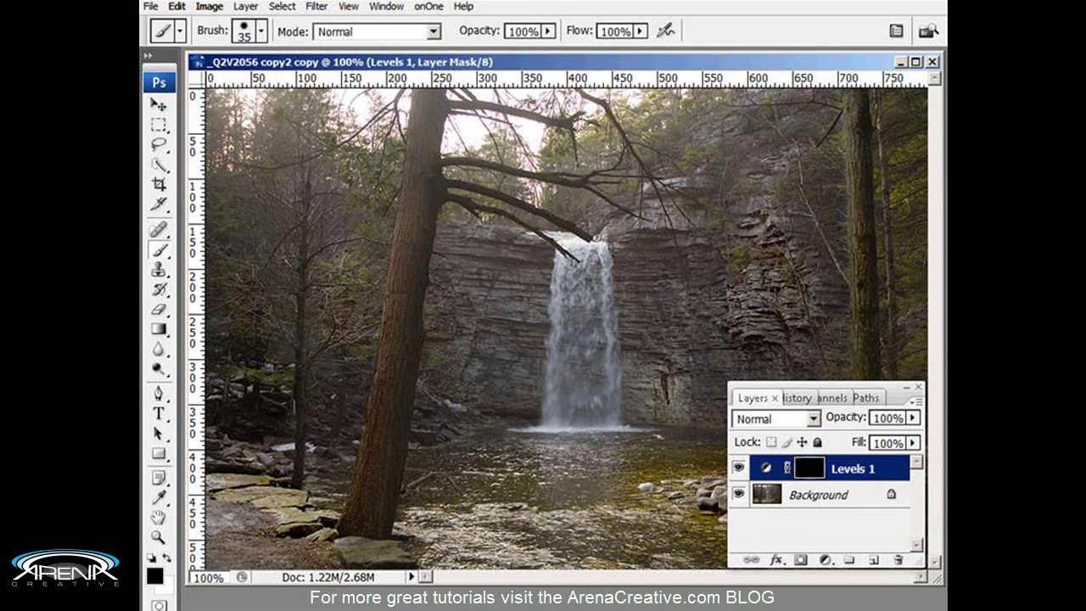
{"action": "left_click", "coordinate": [280, 8]}
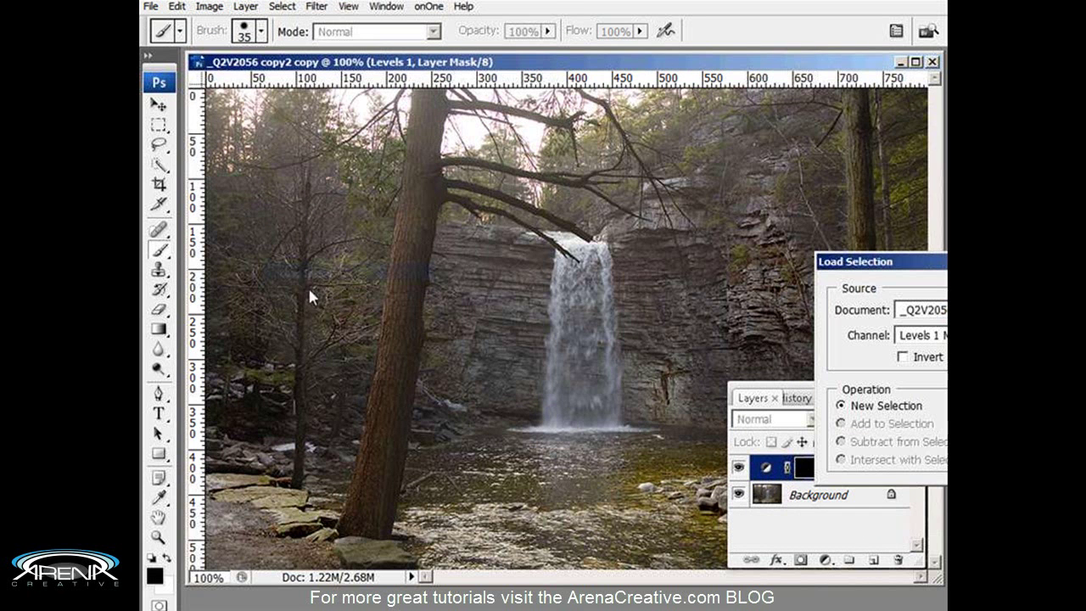
{"action": "key", "text": "alt+Down"}
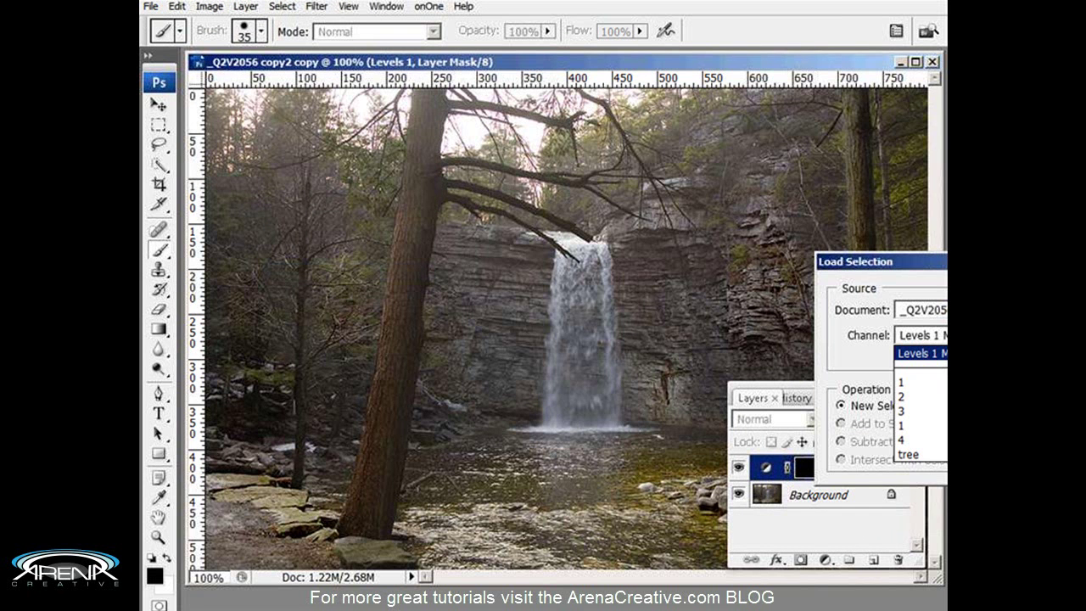
{"action": "key", "text": "Return"}
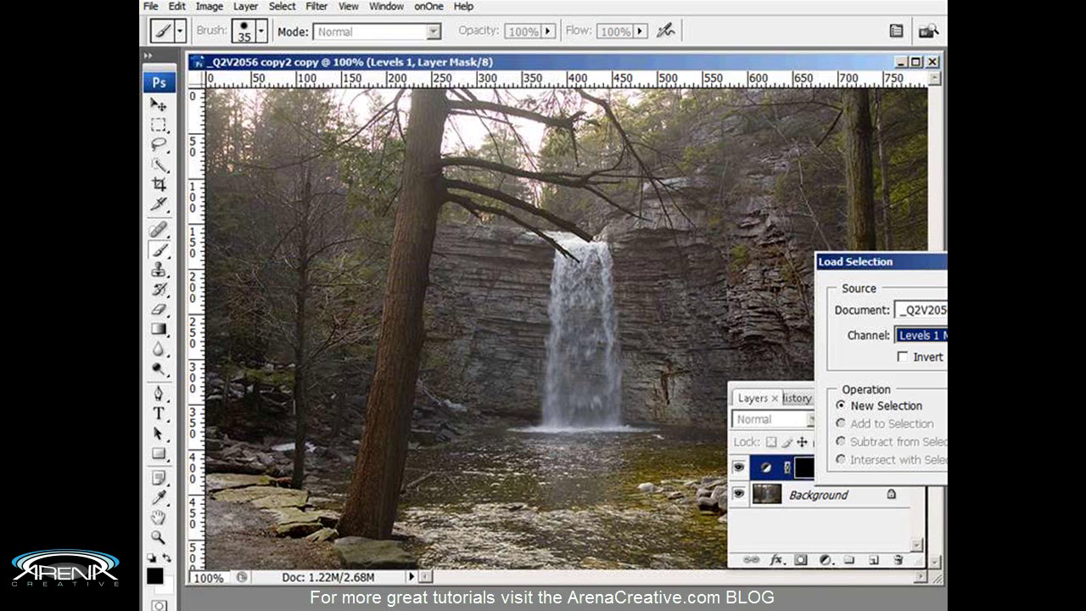
{"action": "left_click_drag", "start_coordinate": [925, 263], "coordinate": [678, 129]}
{"action": "left_click", "coordinate": [638, 204]}
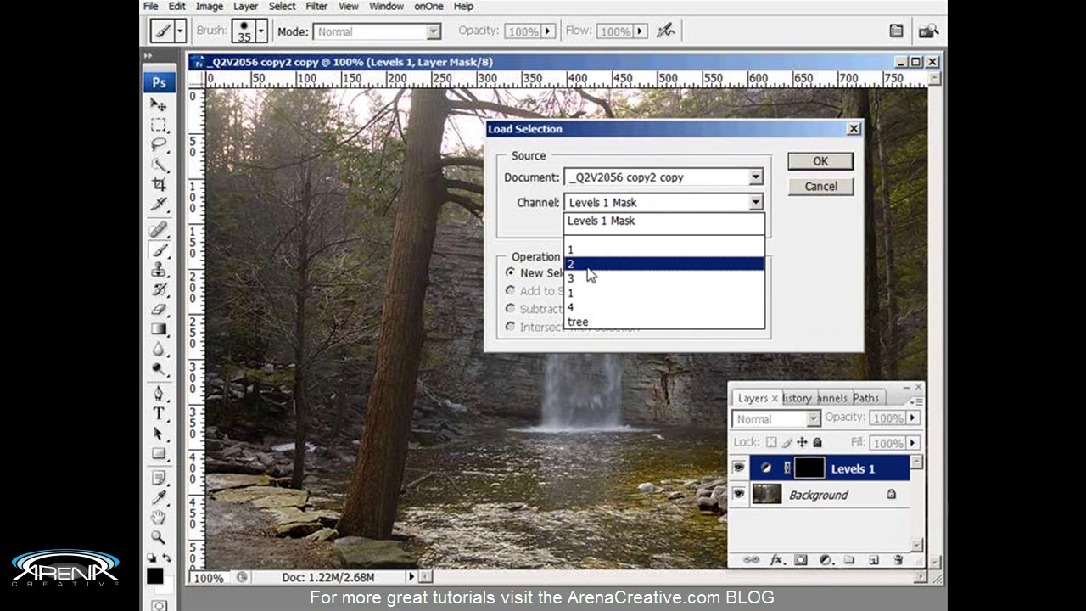
{"action": "left_click", "coordinate": [578, 322]}
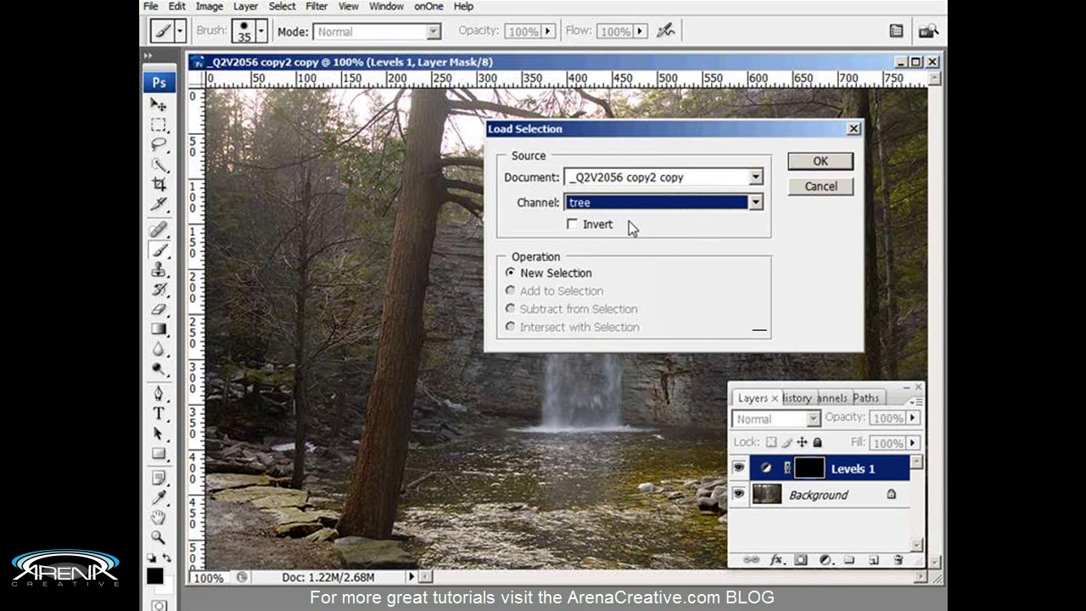
{"action": "left_click", "coordinate": [815, 163]}
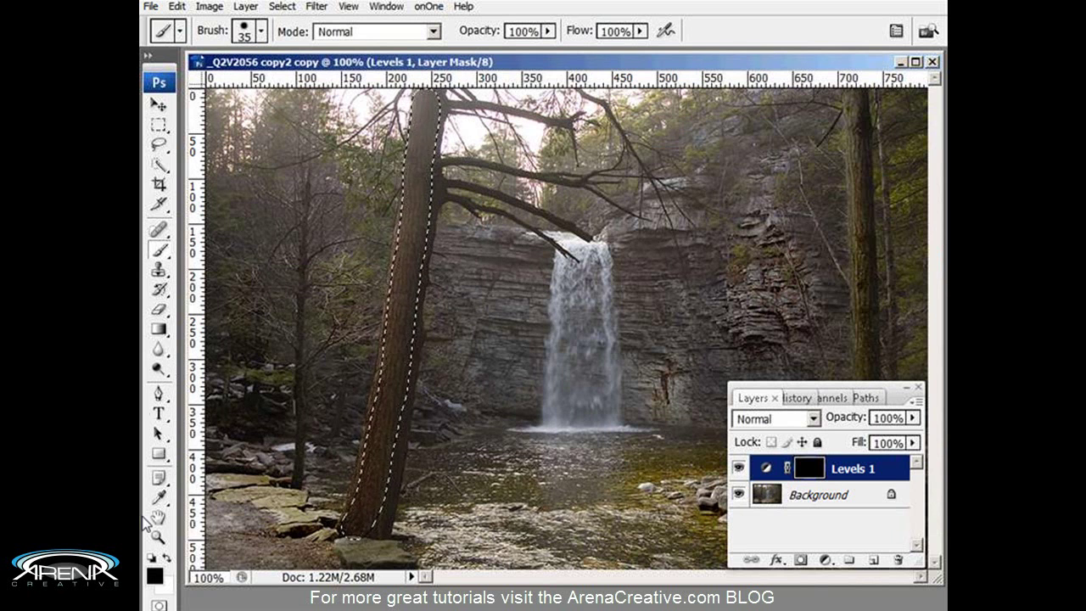
{"action": "left_click", "coordinate": [166, 560]}
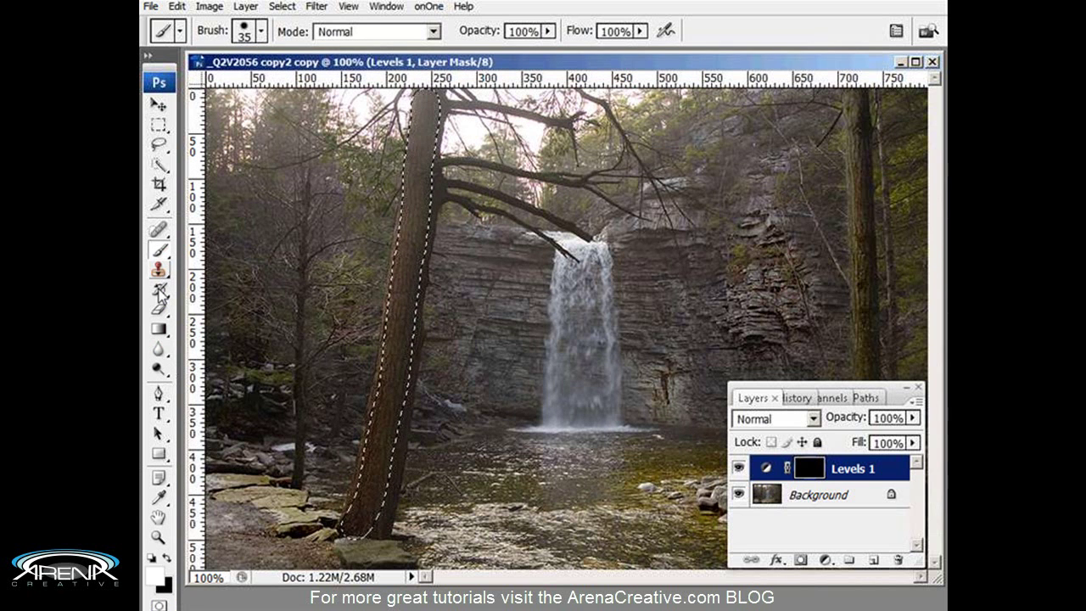
Step: Choose the Gradient tool with the Foreground to Transparent preset
{"action": "left_click", "coordinate": [160, 330]}
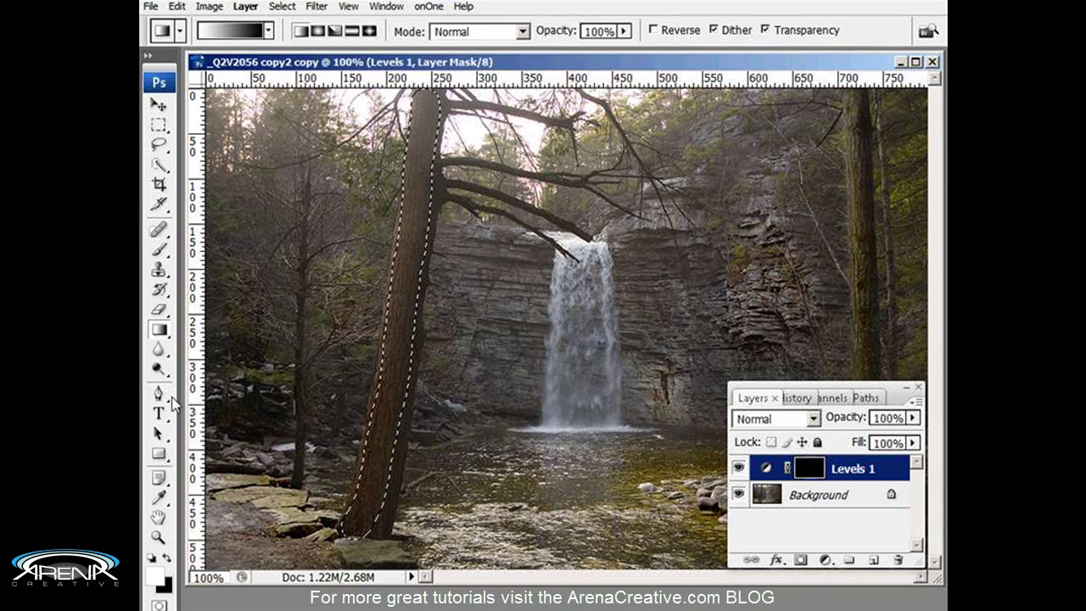
{"action": "left_click", "coordinate": [230, 32]}
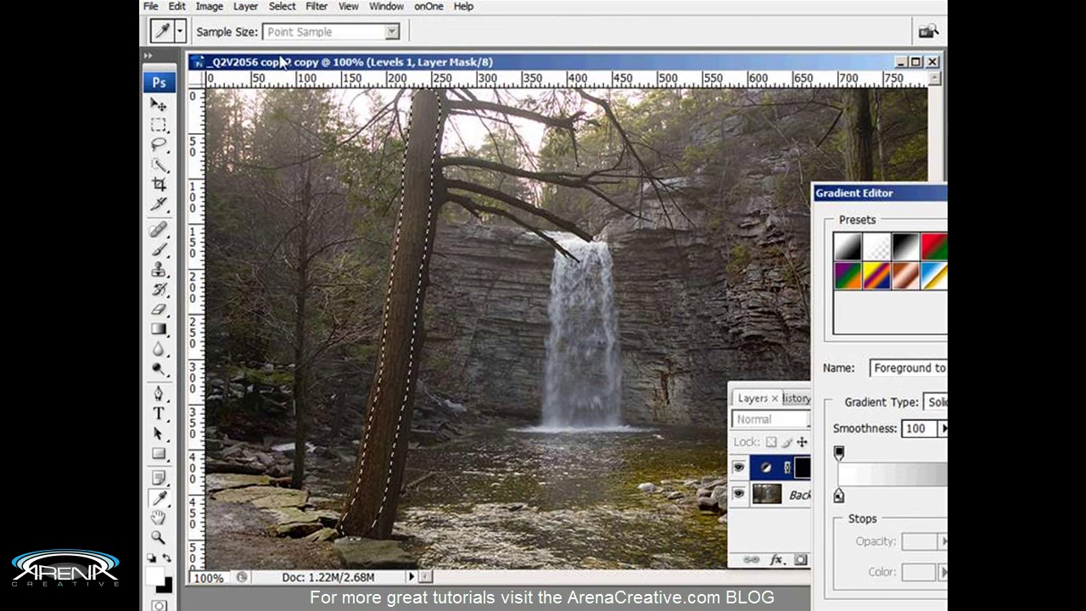
{"action": "left_click_drag", "start_coordinate": [849, 197], "coordinate": [496, 104]}
{"action": "left_click", "coordinate": [514, 165]}
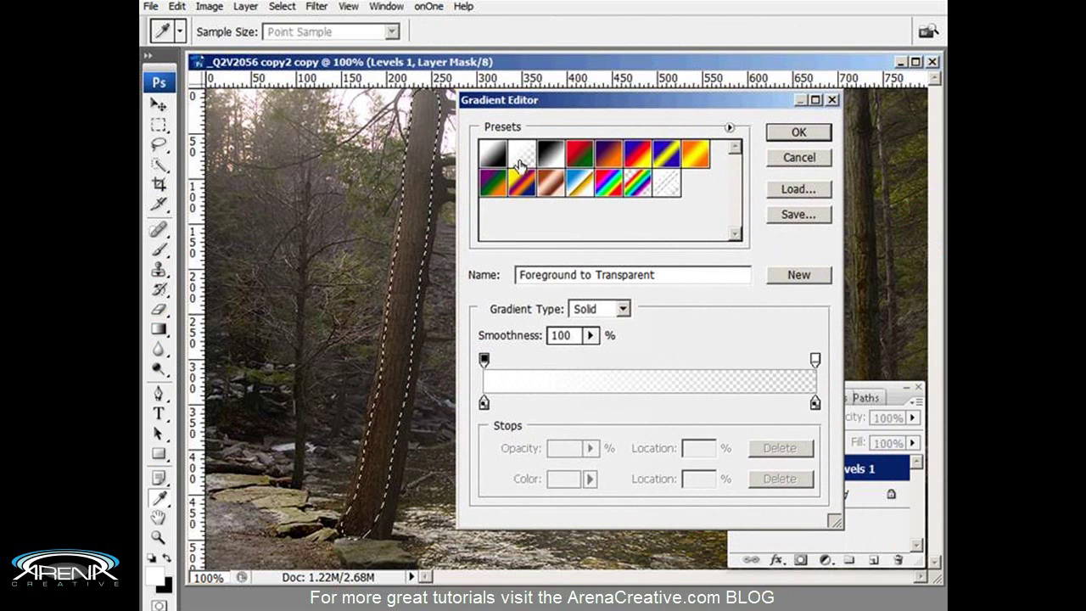
{"action": "left_click", "coordinate": [798, 133]}
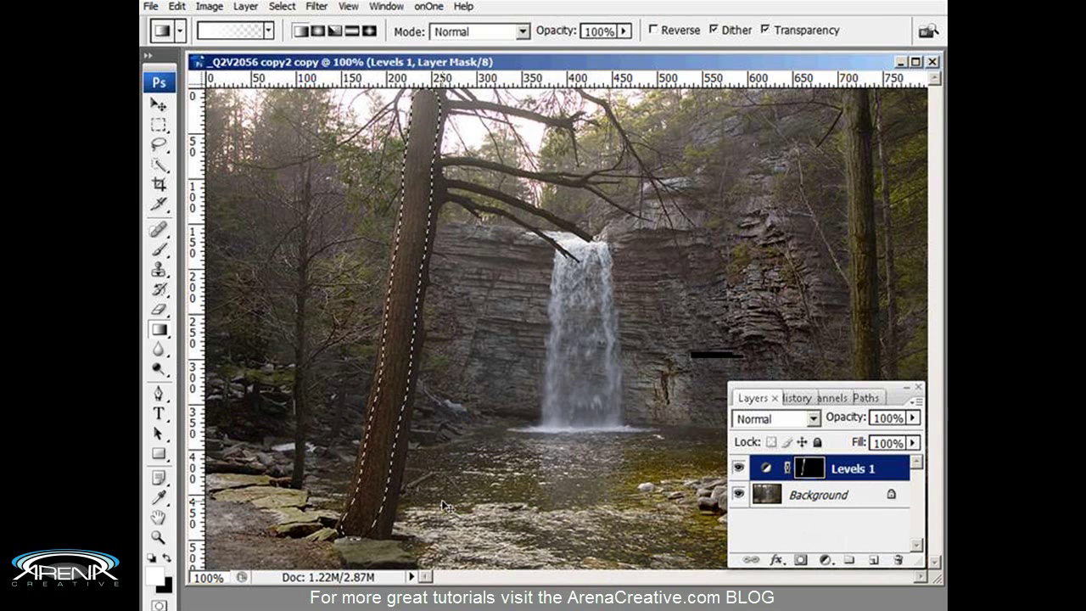
Step: Deselect and set the Levels 1 input levels to 18, 1.56 and 218
{"action": "key", "text": "ctrl+d"}
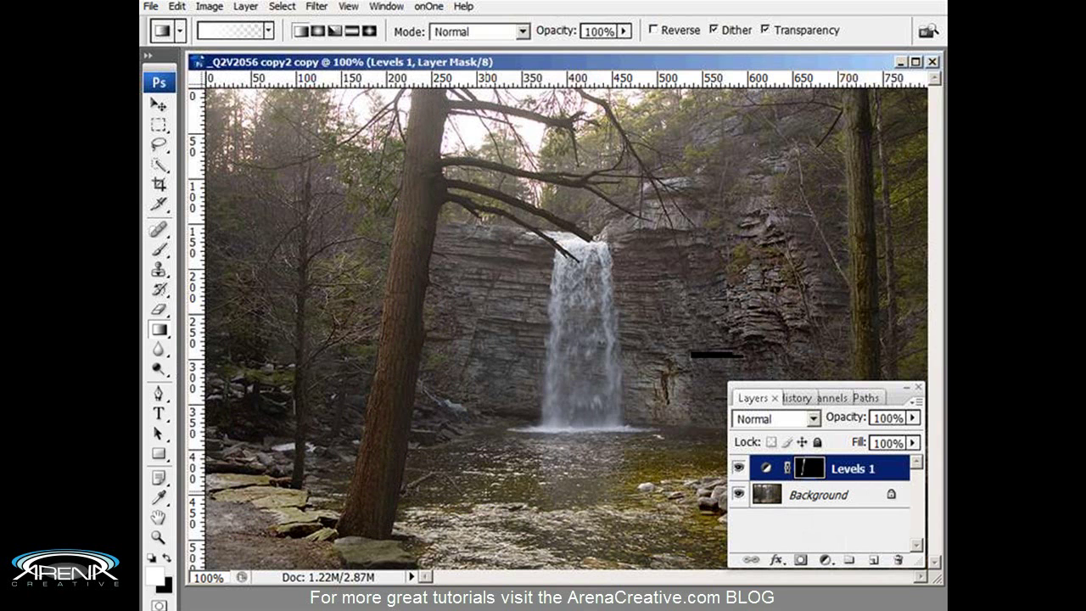
{"action": "double_click", "coordinate": [768, 470]}
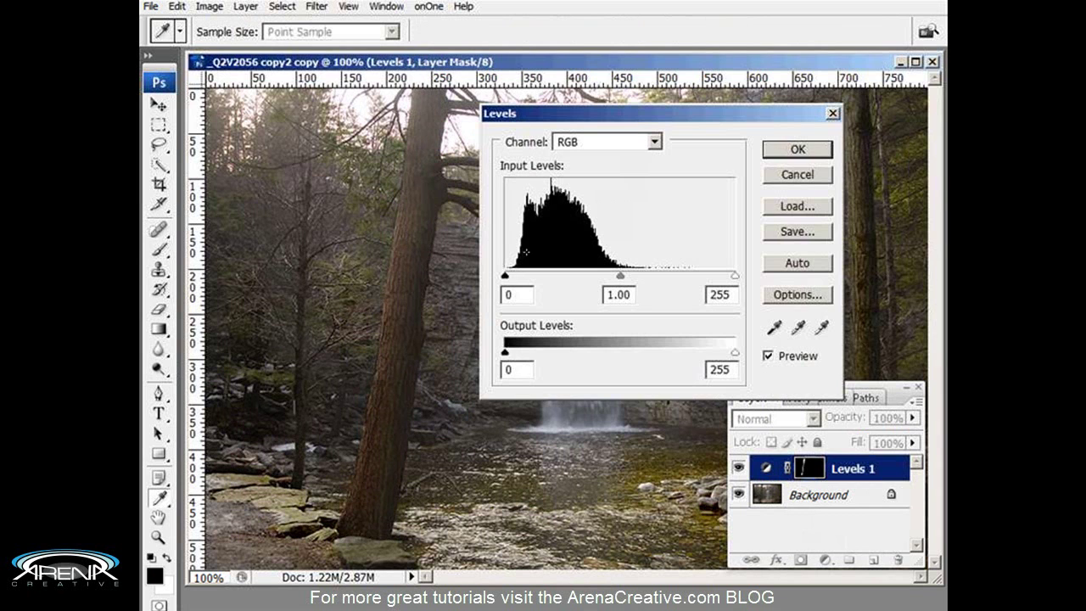
{"action": "left_click_drag", "start_coordinate": [589, 119], "coordinate": [584, 104]}
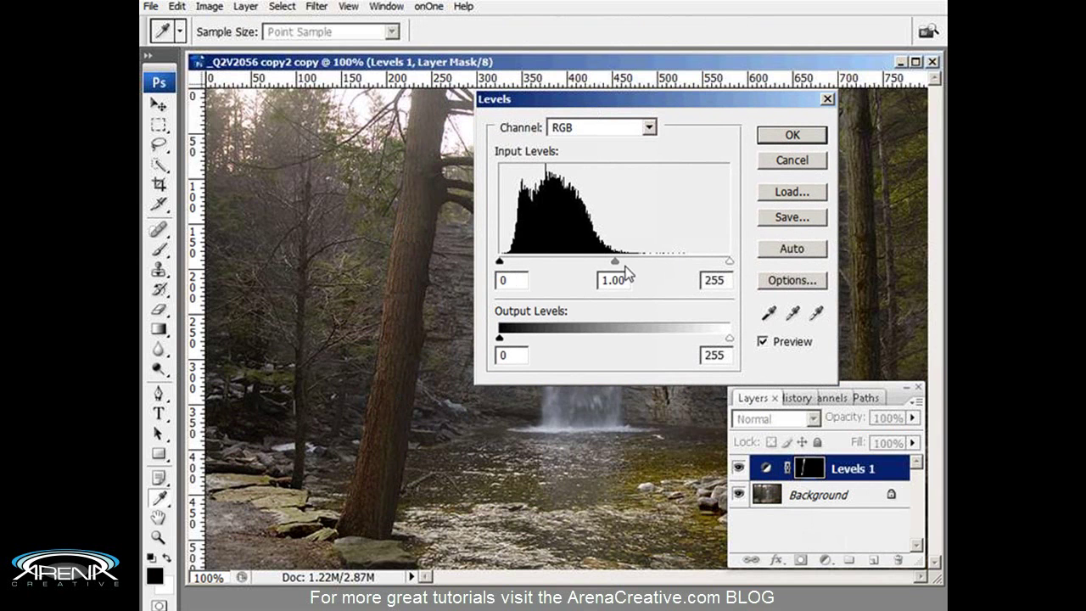
{"action": "left_click_drag", "start_coordinate": [618, 262], "coordinate": [590, 265]}
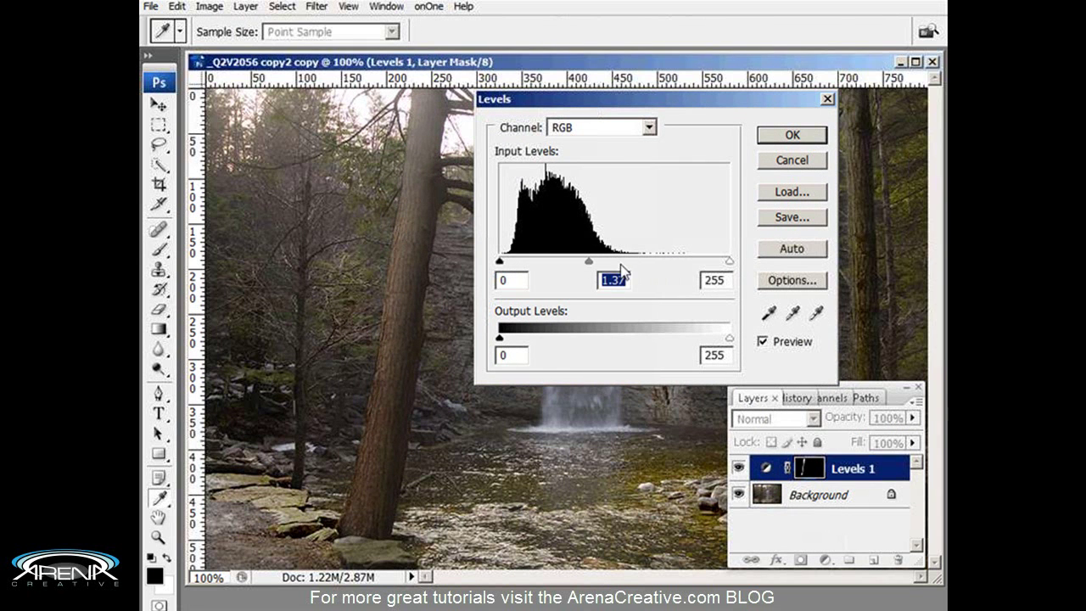
{"action": "left_click_drag", "start_coordinate": [501, 262], "coordinate": [509, 263]}
{"action": "left_click_drag", "start_coordinate": [730, 261], "coordinate": [710, 262]}
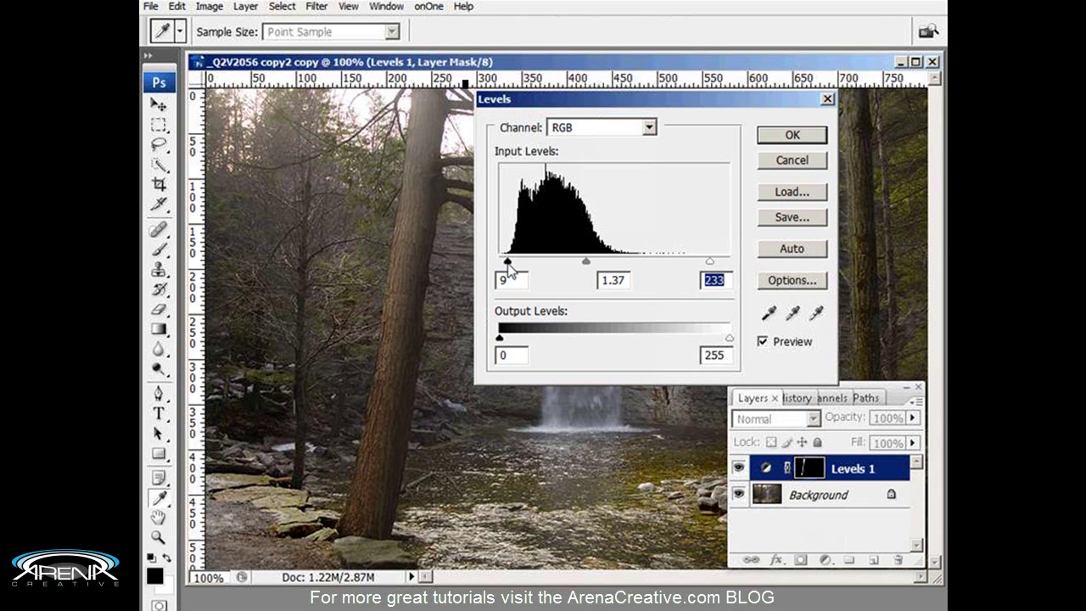
{"action": "left_click_drag", "start_coordinate": [509, 264], "coordinate": [516, 263]}
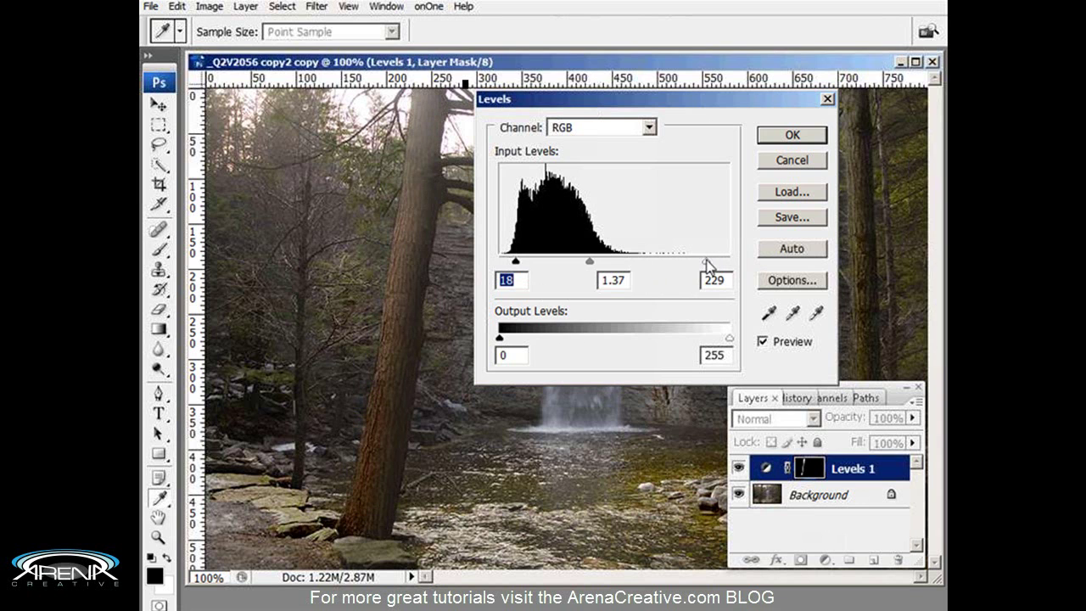
{"action": "left_click_drag", "start_coordinate": [707, 264], "coordinate": [697, 265]}
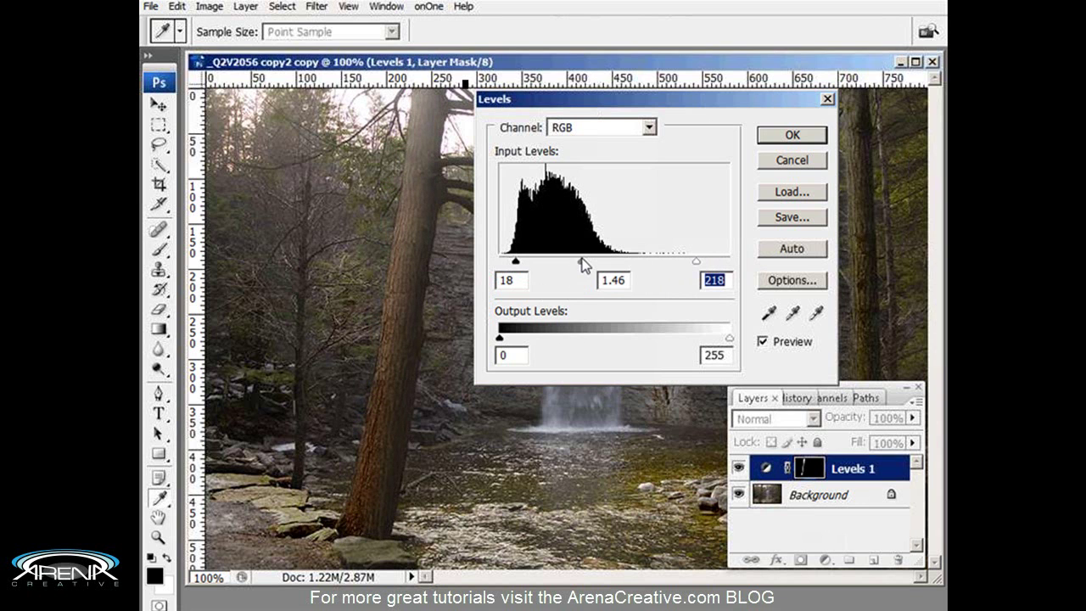
{"action": "left_click_drag", "start_coordinate": [581, 263], "coordinate": [577, 257]}
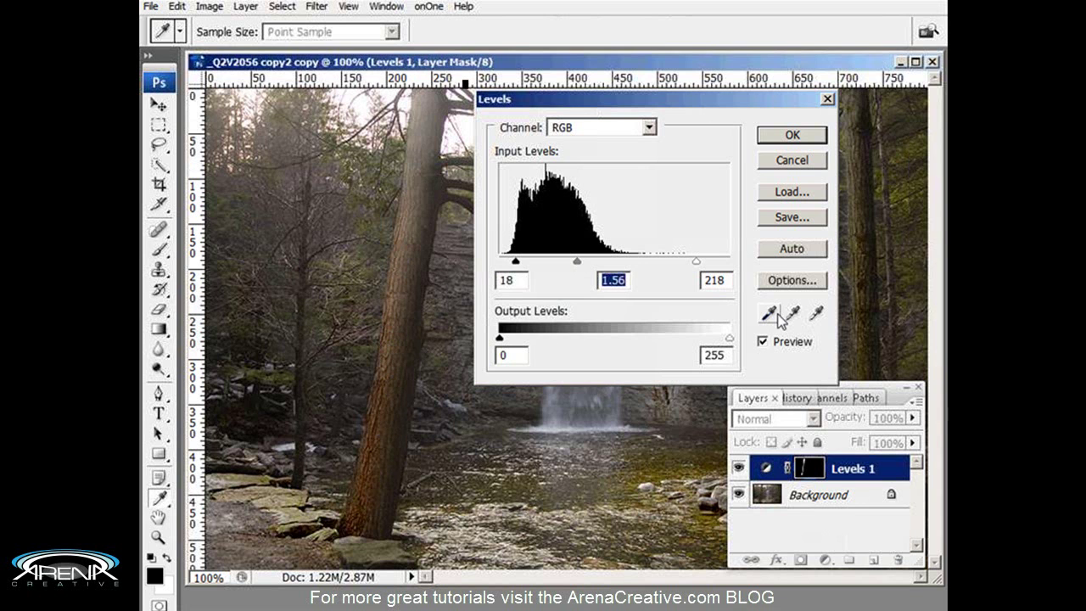
{"action": "left_click", "coordinate": [790, 138]}
{"action": "left_click", "coordinate": [791, 137]}
{"action": "key", "text": "g"}
{"action": "key", "text": "x"}
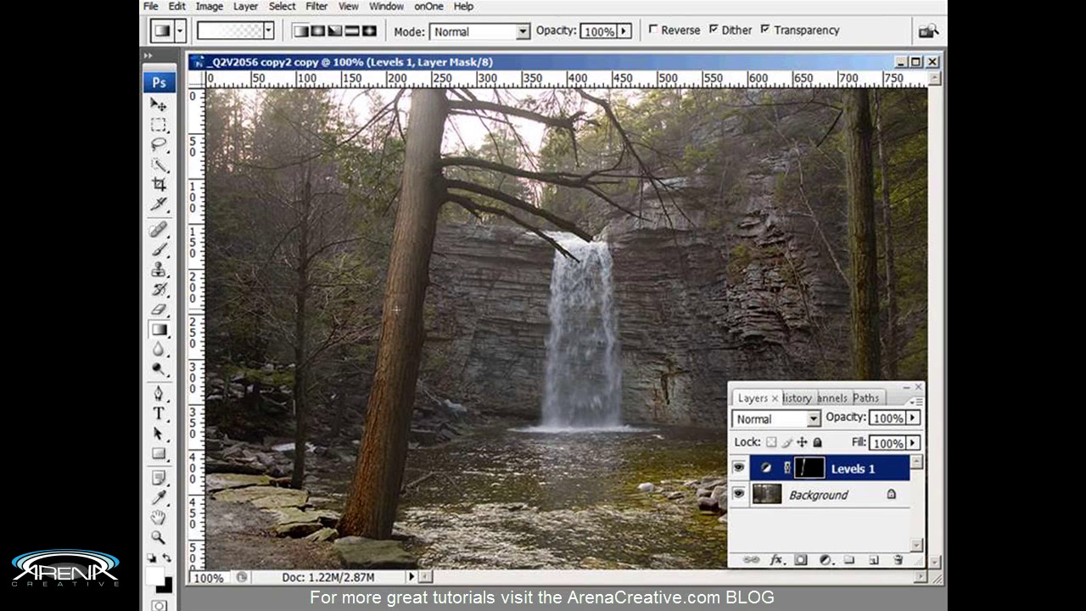
Step: Make black the foreground colour and set the Brush tool to 31% opacity
{"action": "left_click", "coordinate": [165, 560]}
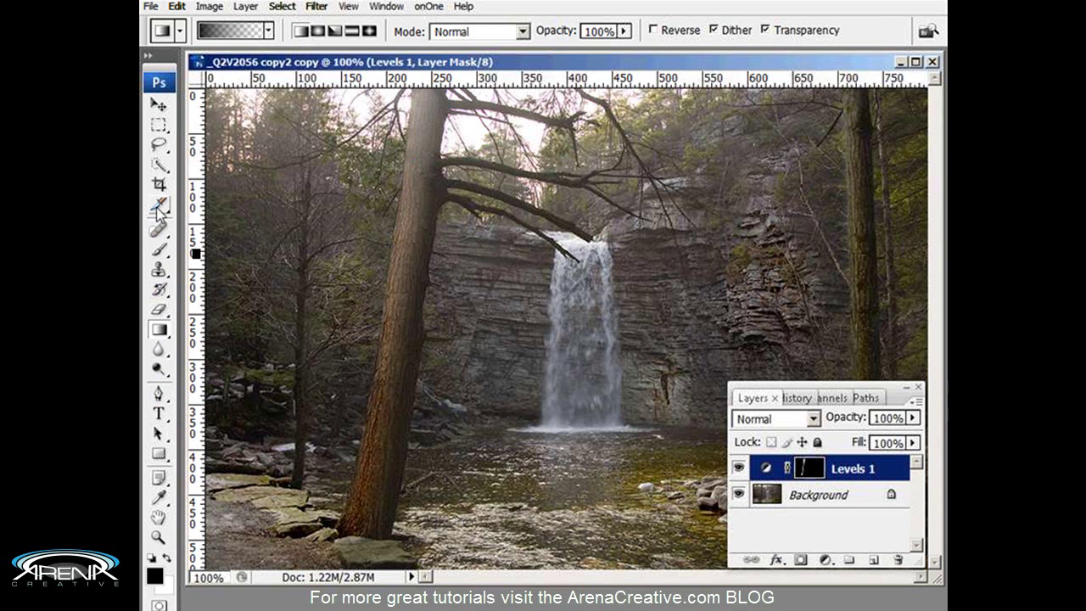
{"action": "left_click", "coordinate": [159, 250]}
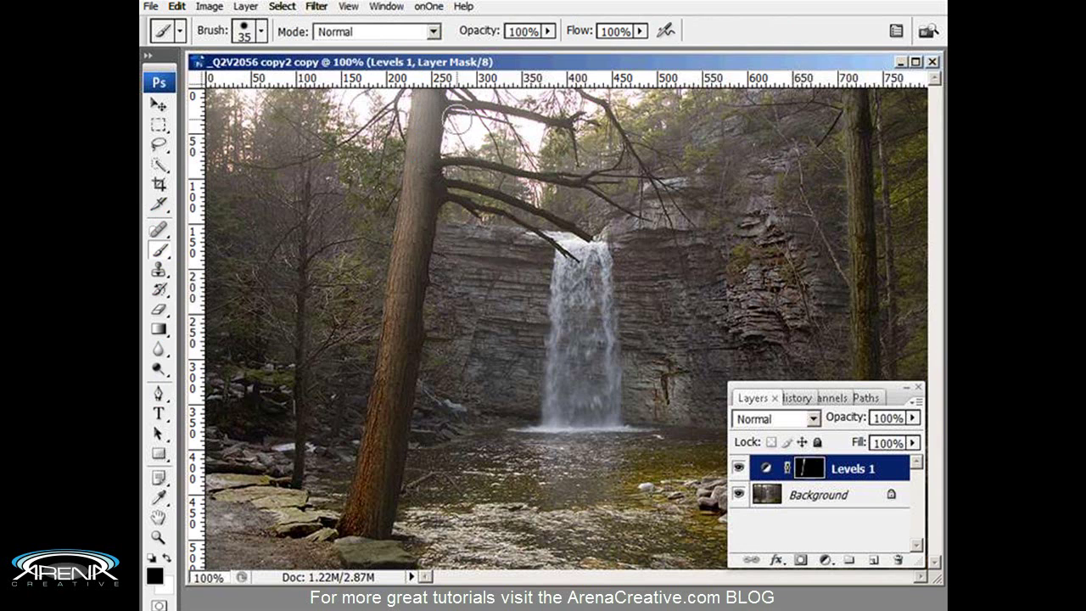
{"action": "left_click", "coordinate": [547, 37]}
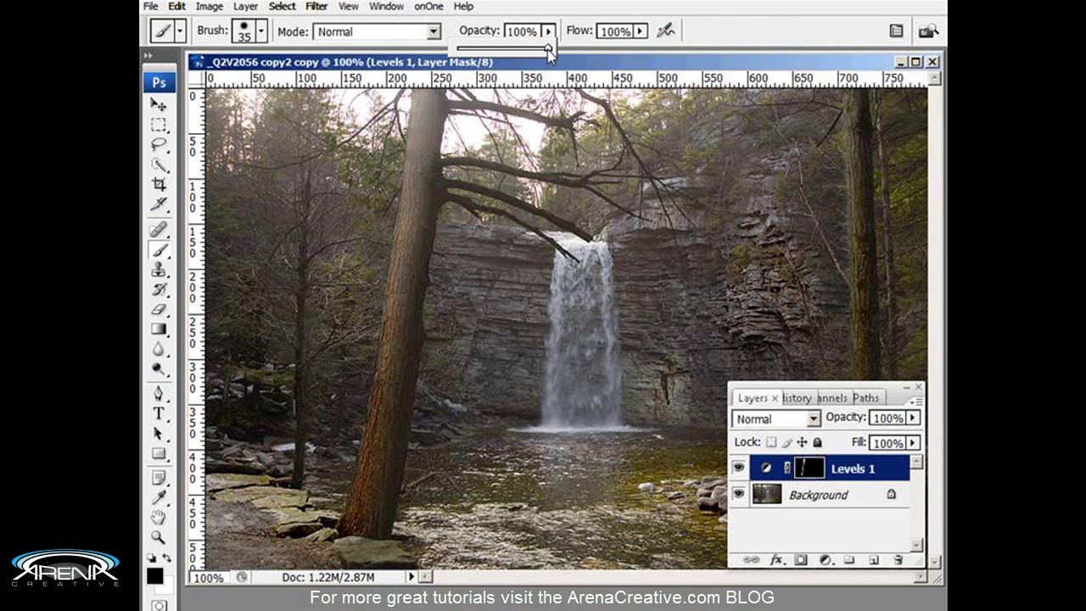
{"action": "left_click_drag", "start_coordinate": [548, 50], "coordinate": [485, 51]}
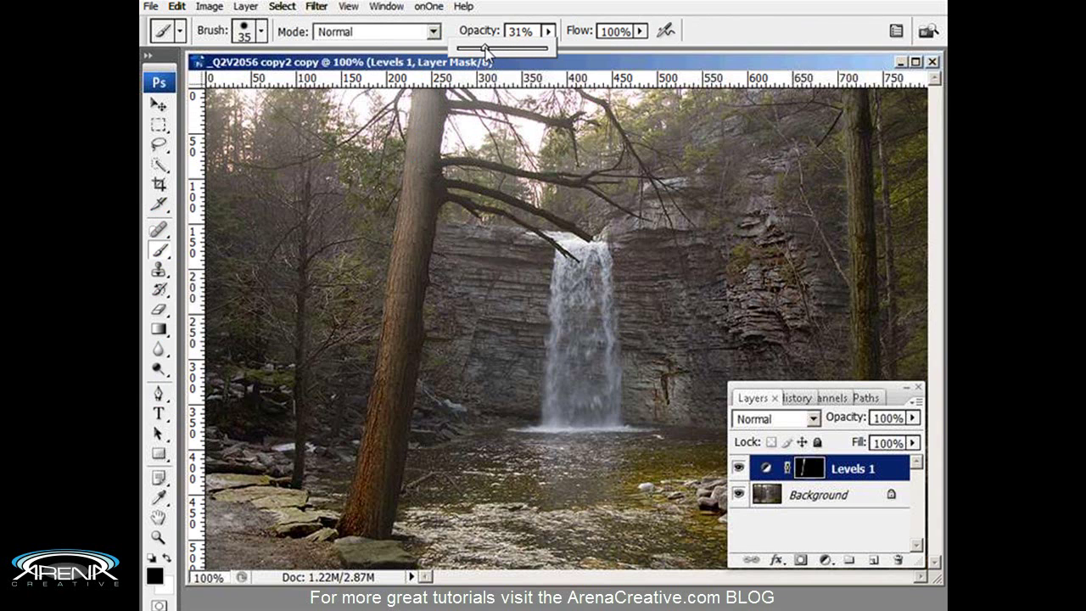
{"action": "left_click", "coordinate": [759, 27]}
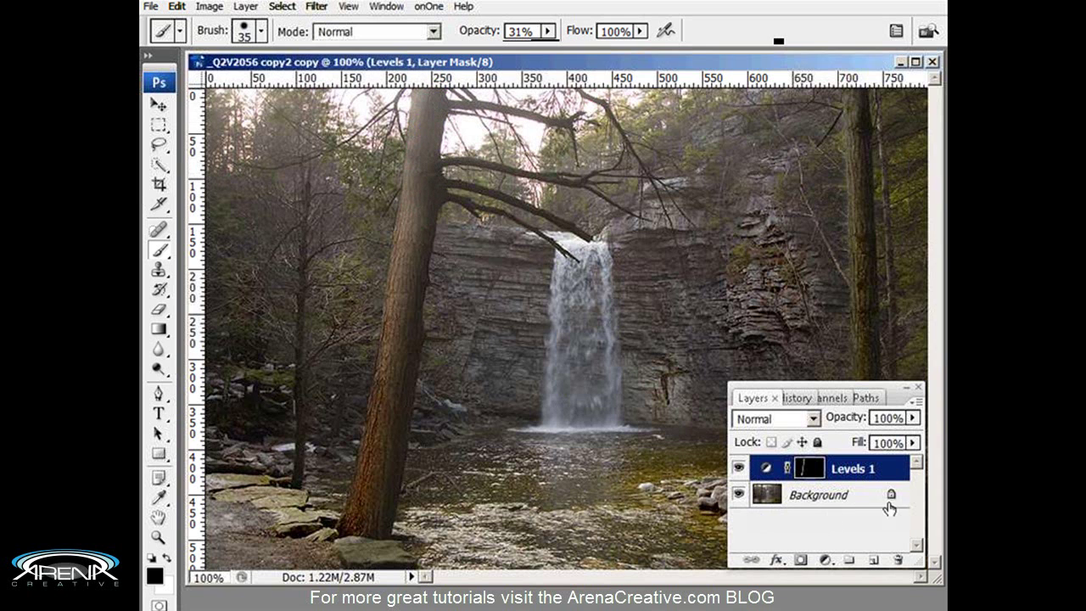
Step: Change the Levels 1 input levels to 29, 1.58 and 207
{"action": "double_click", "coordinate": [766, 471]}
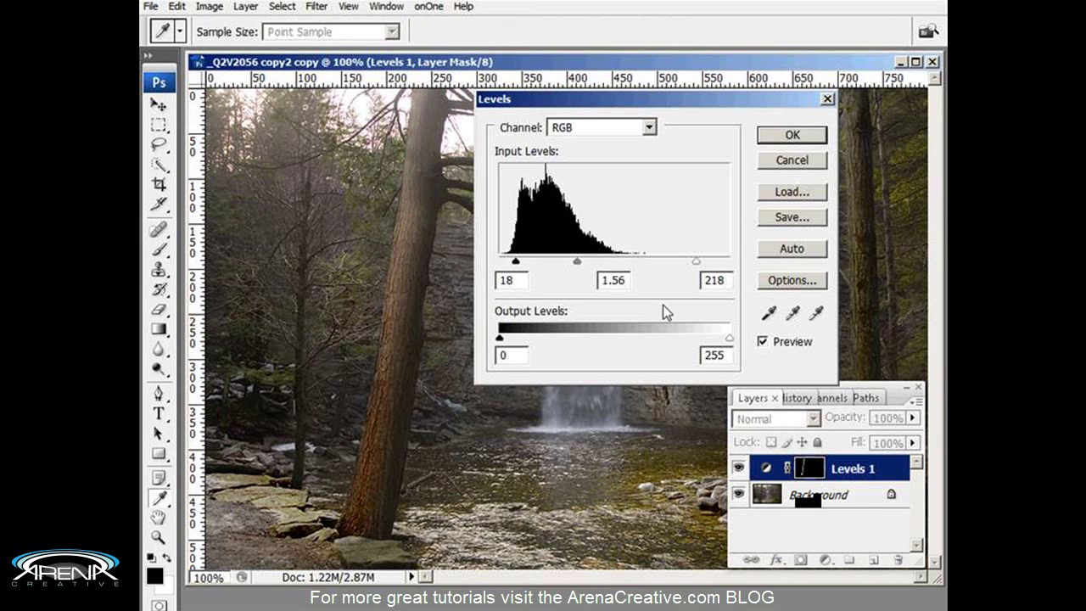
{"action": "left_click_drag", "start_coordinate": [577, 261], "coordinate": [527, 265]}
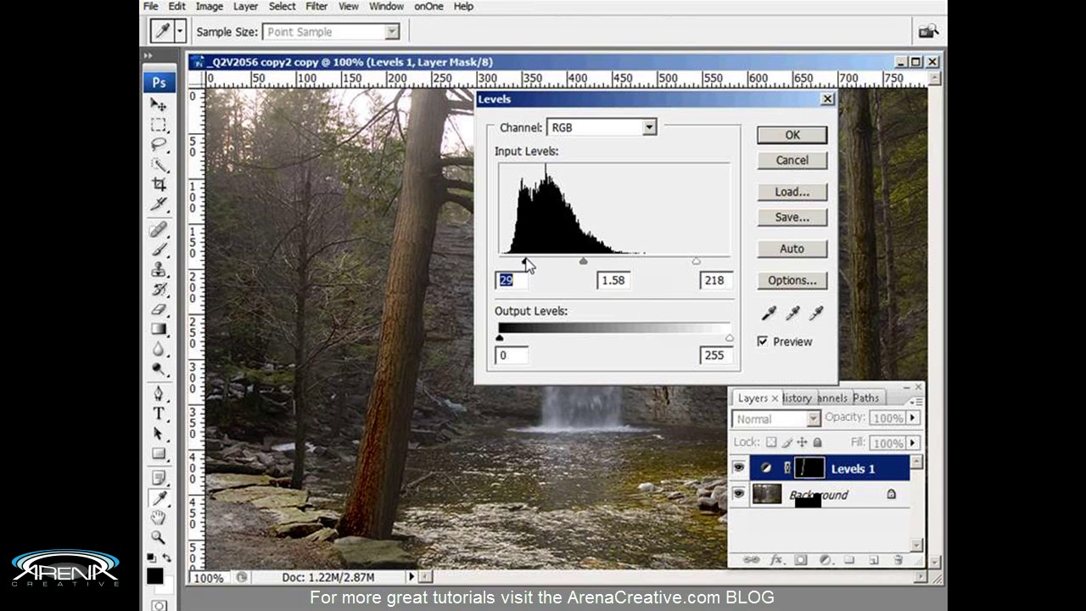
{"action": "left_click_drag", "start_coordinate": [700, 268], "coordinate": [687, 263]}
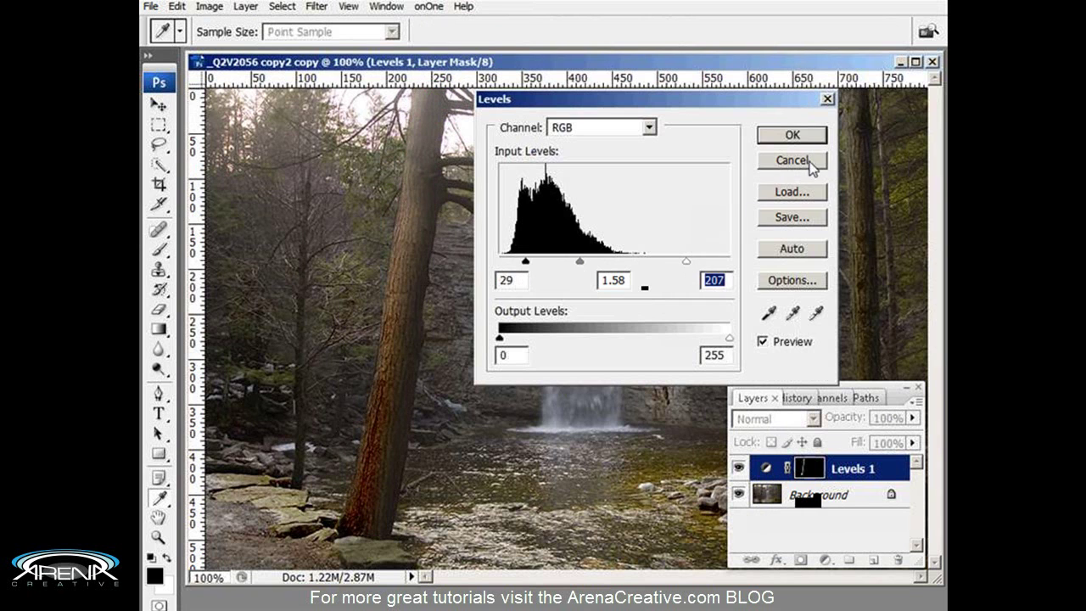
{"action": "left_click", "coordinate": [785, 136]}
{"action": "key", "text": "b"}
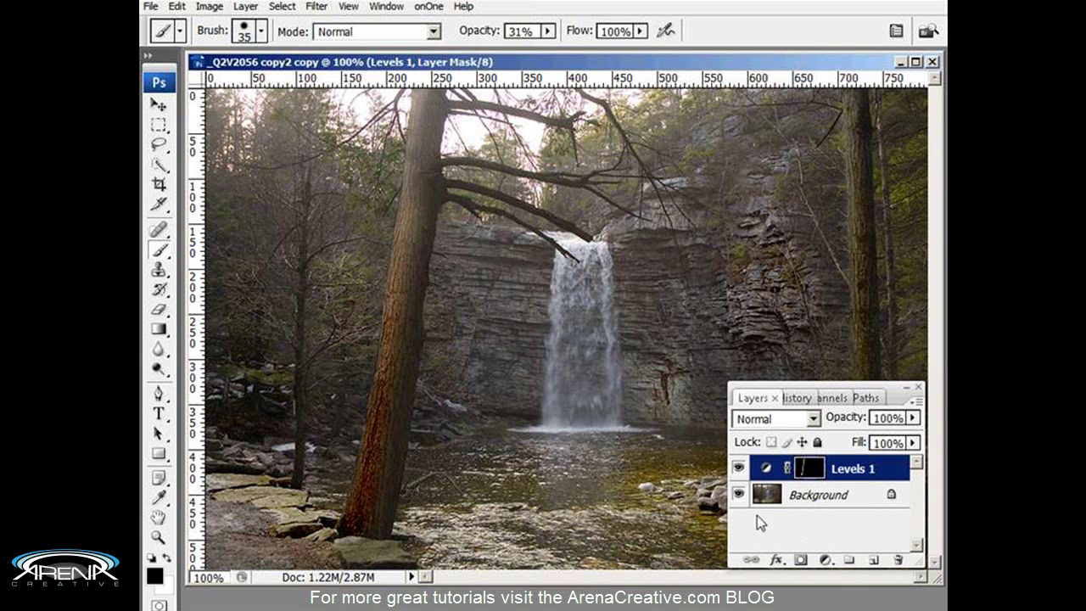
Step: Add a Photo Filter adjustment layer above Levels 1, keeping Warming Filter (85) at 25% density
{"action": "left_click", "coordinate": [824, 561]}
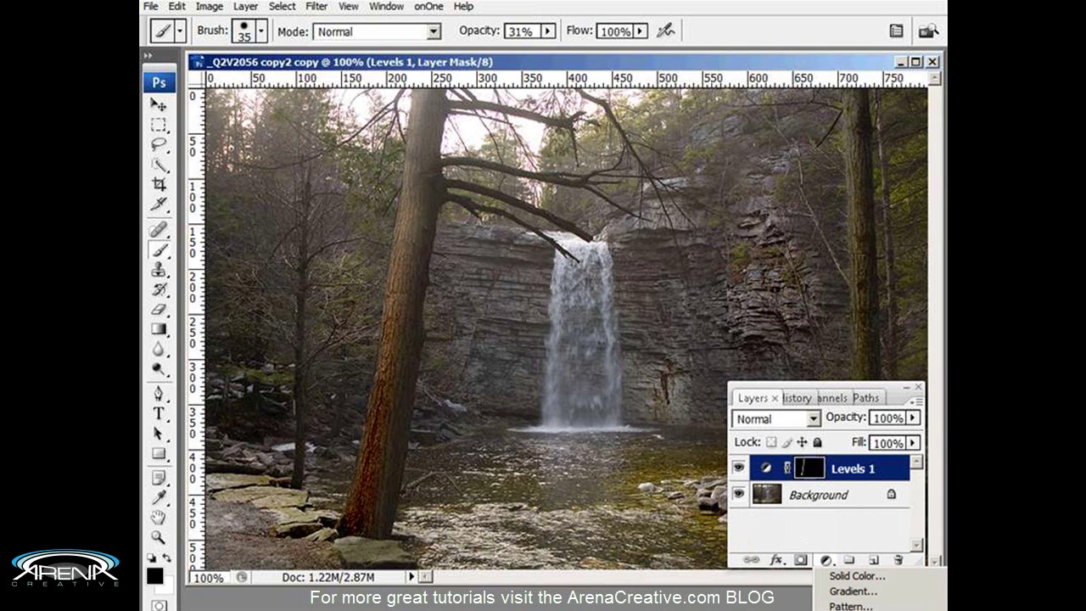
{"action": "left_click", "coordinate": [853, 607]}
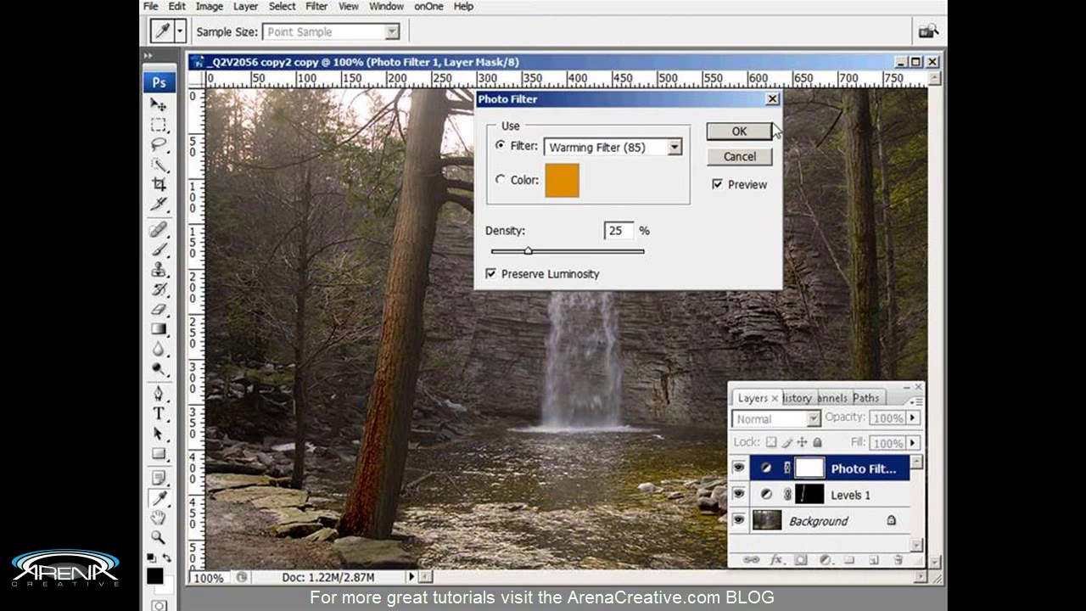
{"action": "left_click", "coordinate": [740, 133]}
{"action": "key", "text": "b"}
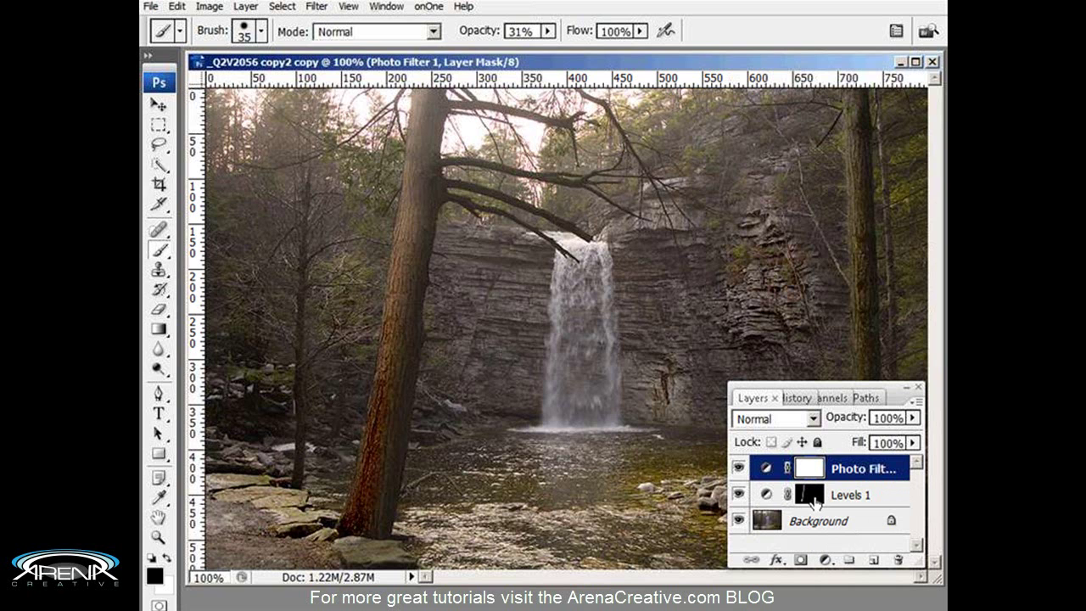
Step: Copy the Levels 1 tree-trunk mask onto Photo Filter 1, replacing its white mask
{"action": "left_click_drag", "start_coordinate": [814, 503], "coordinate": [811, 467]}
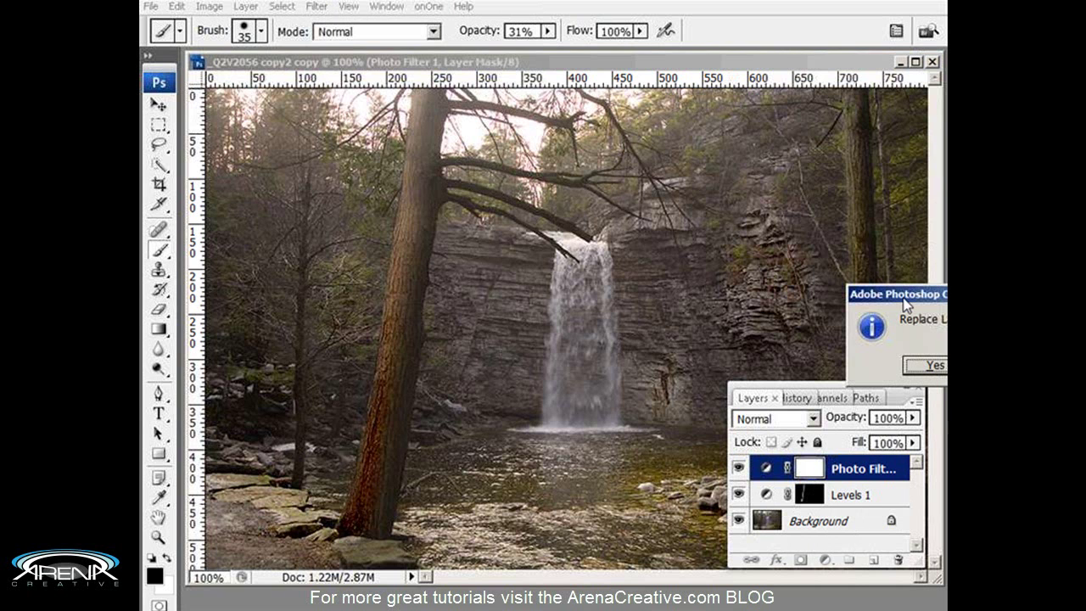
{"action": "left_click_drag", "start_coordinate": [905, 297], "coordinate": [677, 243]}
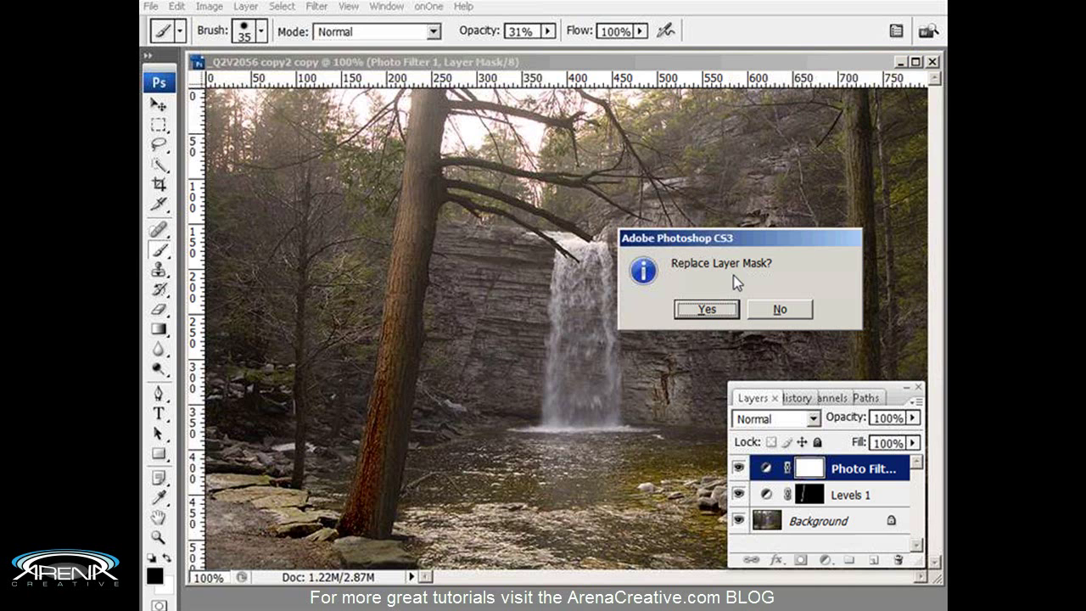
{"action": "left_click", "coordinate": [707, 310]}
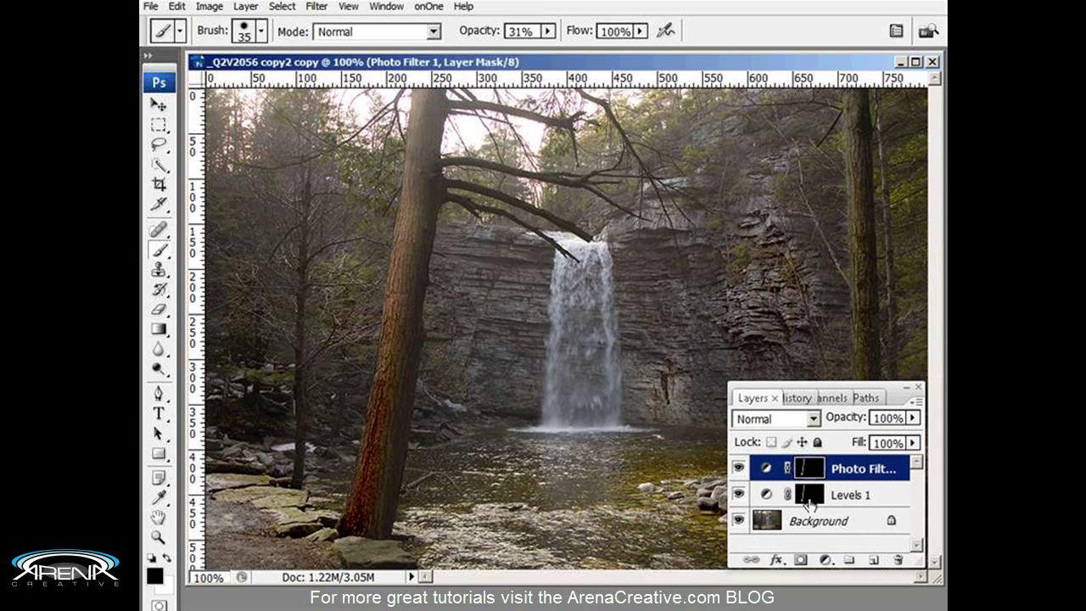
Step: Raise the Photo Filter 1 Warming Filter (85) density to 49%
{"action": "double_click", "coordinate": [767, 468]}
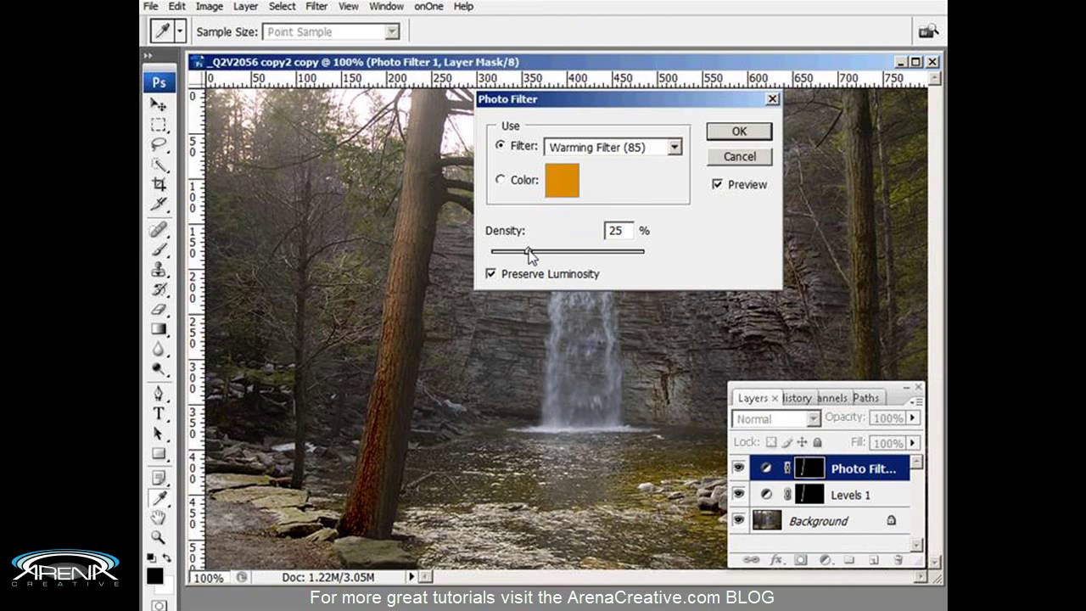
{"action": "left_click_drag", "start_coordinate": [528, 253], "coordinate": [568, 248]}
{"action": "left_click", "coordinate": [738, 131]}
{"action": "key", "text": "b"}
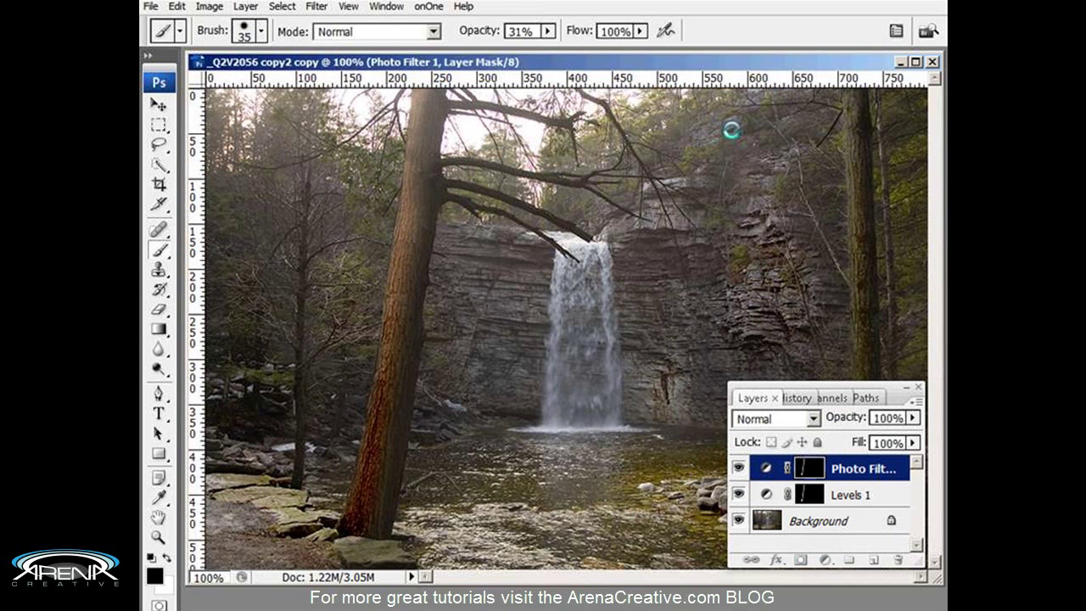
{"action": "left_click", "coordinate": [739, 521]}
{"action": "left_click", "coordinate": [739, 521]}
{"action": "left_click", "coordinate": [739, 521], "text": "alt"}
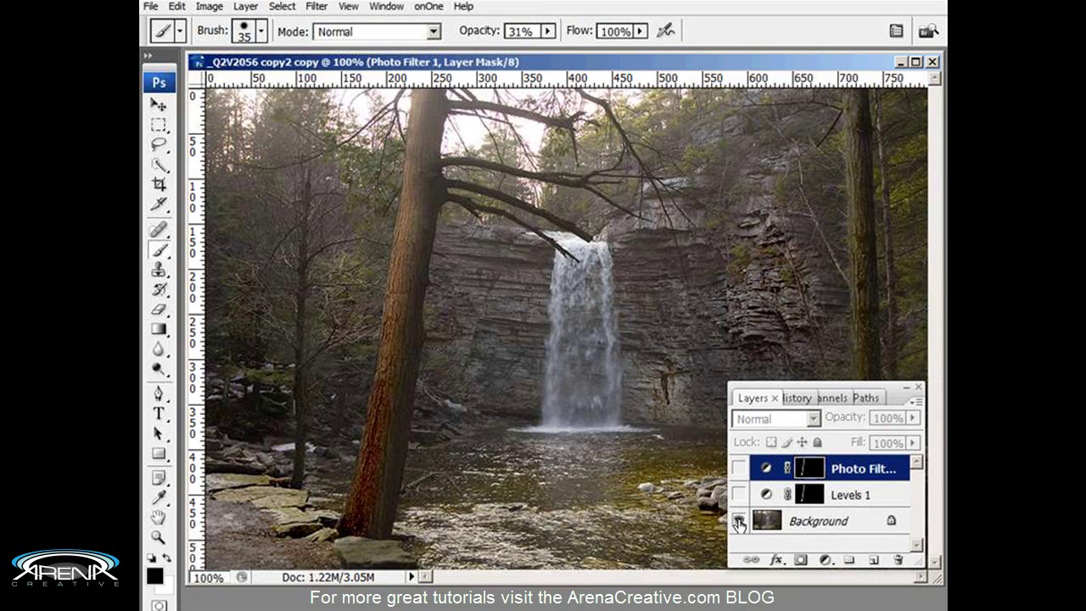
{"action": "left_click", "coordinate": [739, 521], "text": "alt"}
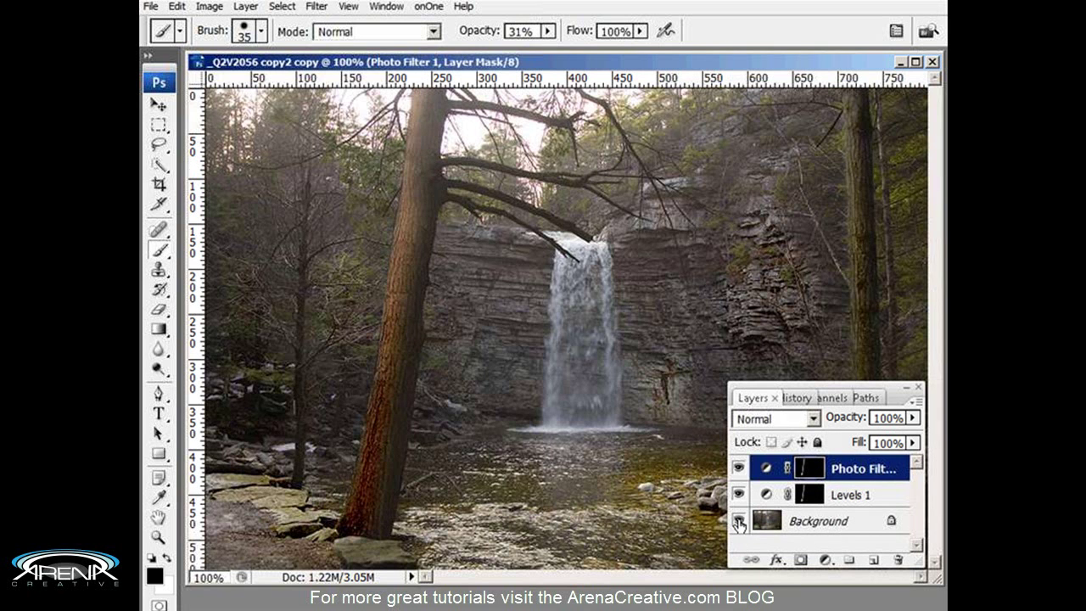
{"action": "left_click", "coordinate": [739, 521], "text": "alt"}
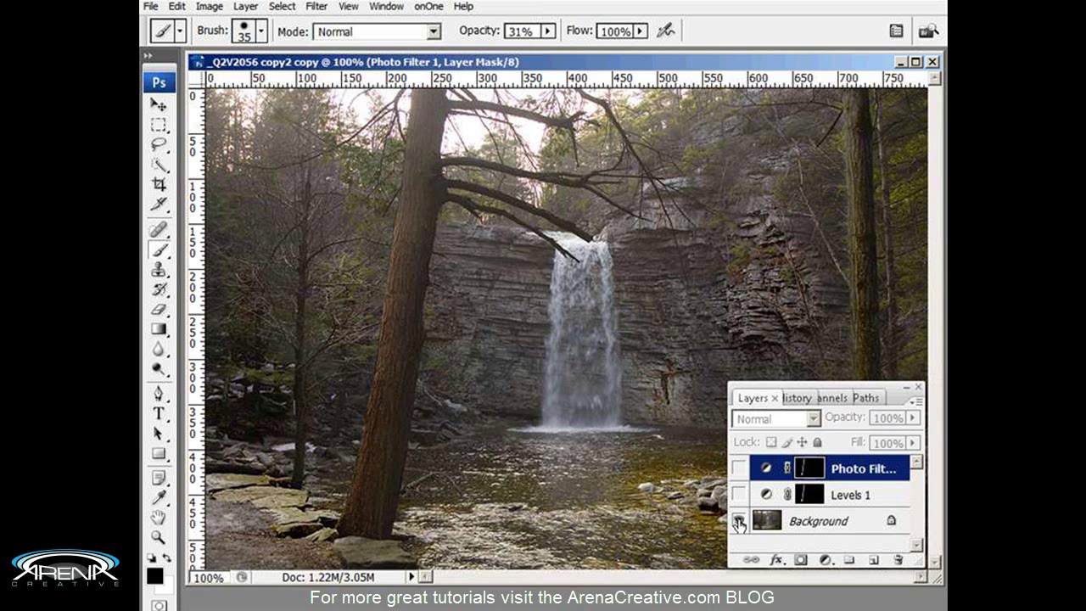
{"action": "left_click", "coordinate": [739, 521], "text": "alt"}
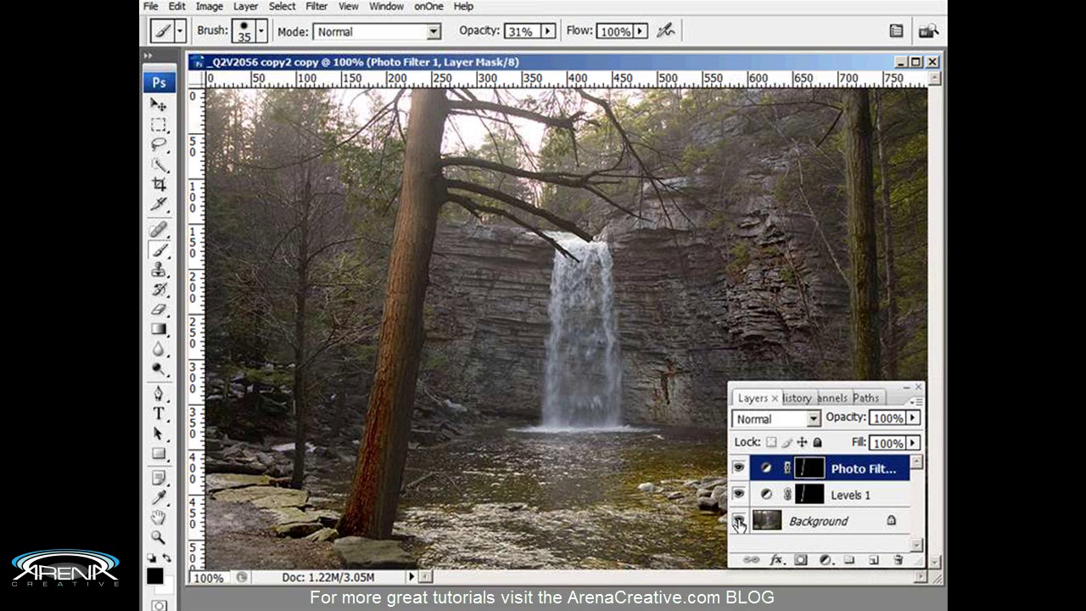
{"action": "left_click", "coordinate": [739, 521], "text": "alt"}
{"action": "left_click", "coordinate": [739, 521], "text": "alt"}
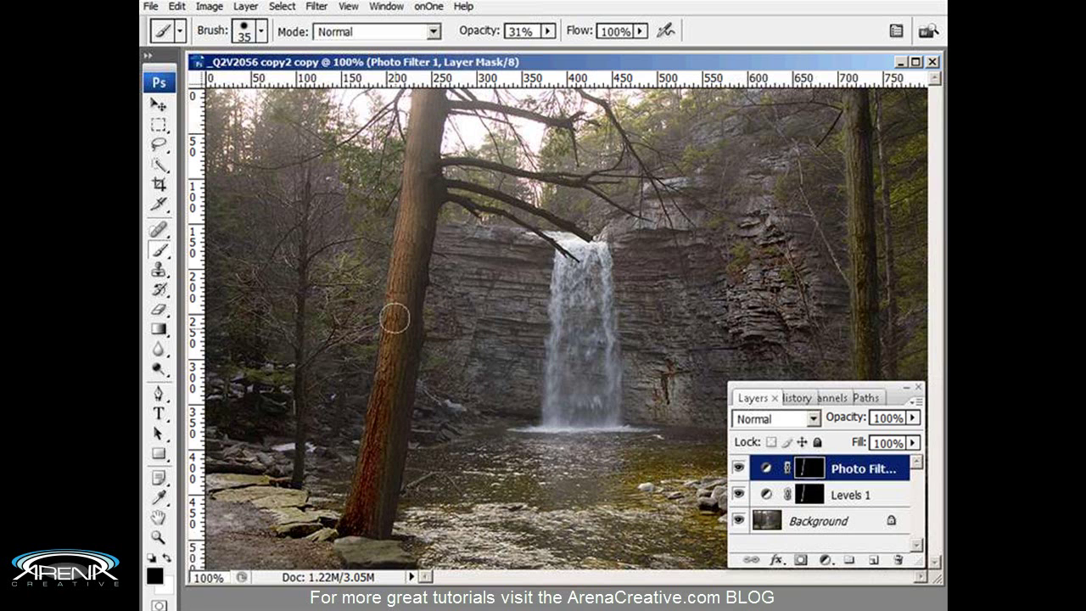